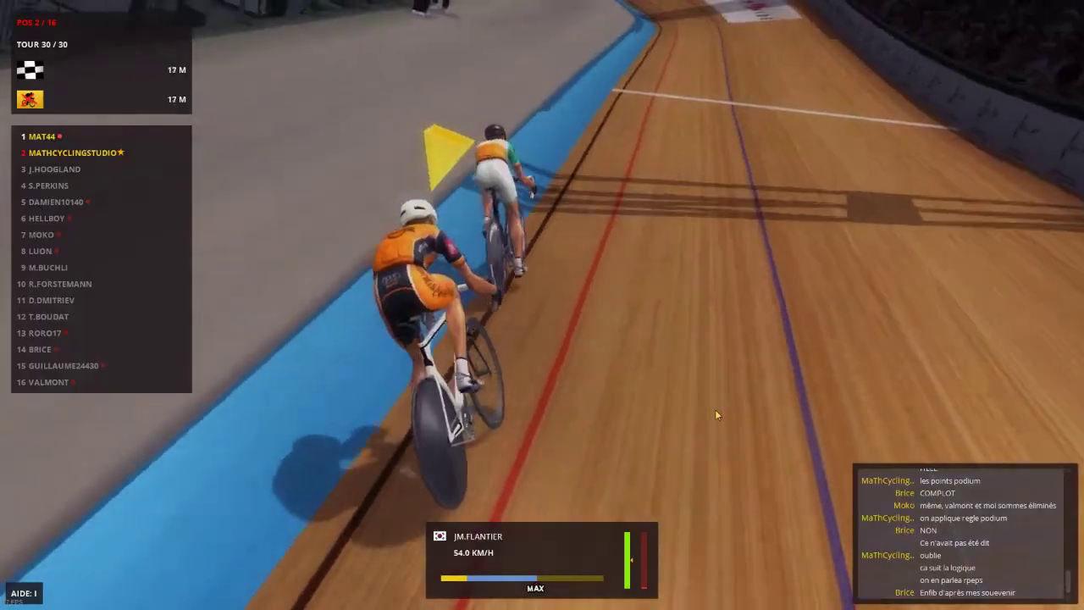
# - Send "GG" in the race chat and continue to the Eliminatoire results
pyautogui.press('Return')
pyautogui.write('GG')
pyautogui.press('Return')
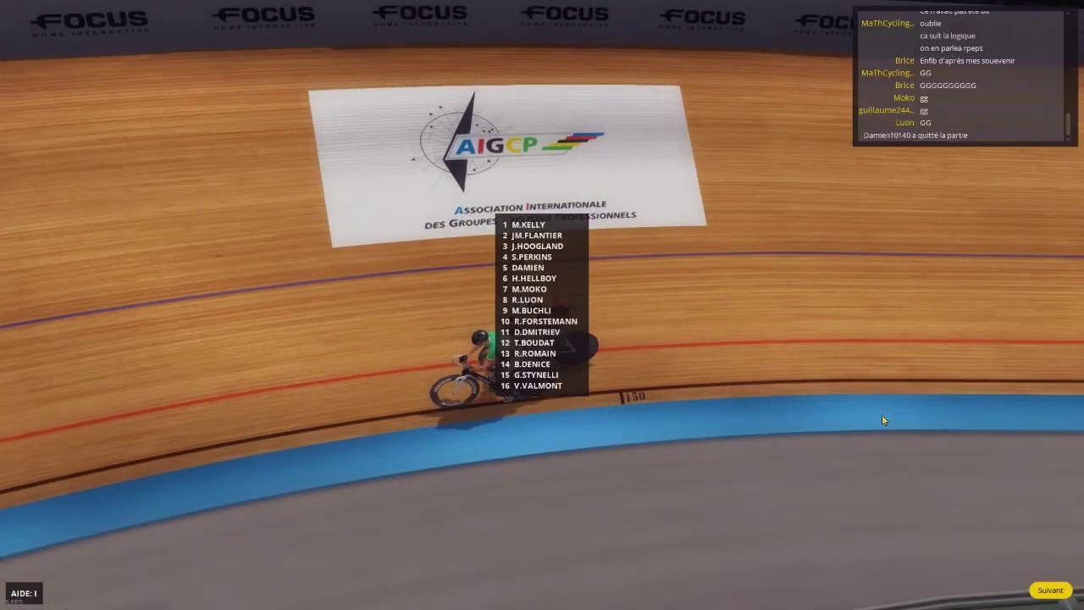
pyautogui.click(1049, 589)
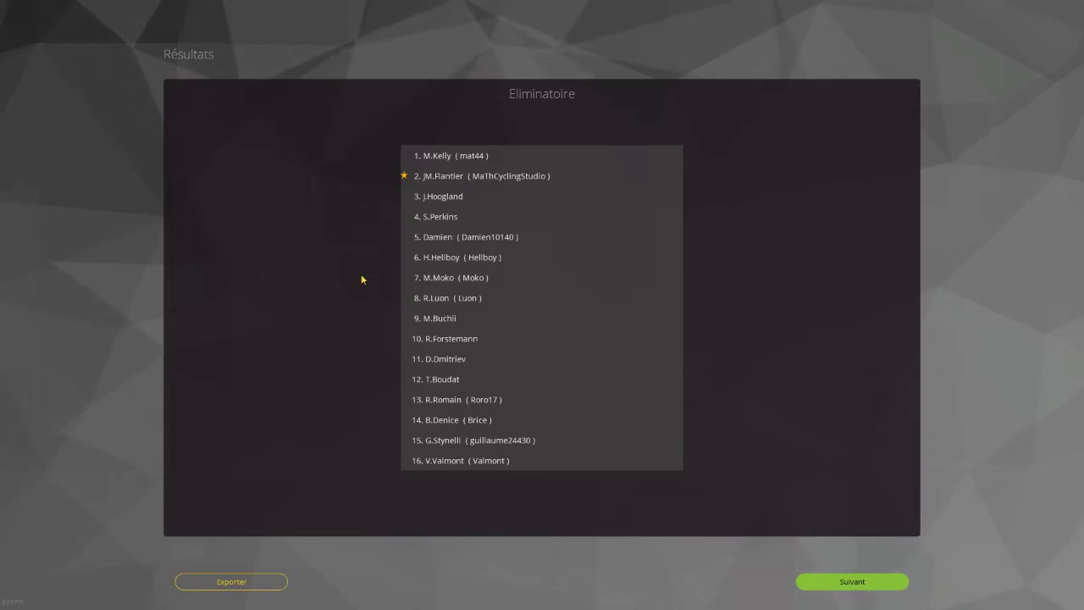
# - Switch to the Tournoi bareme spreadsheet in the browser and examine the 11th-ranked player's average place, track score and total in Tournoi 2
pyautogui.hotkey('alt', 'Tab')
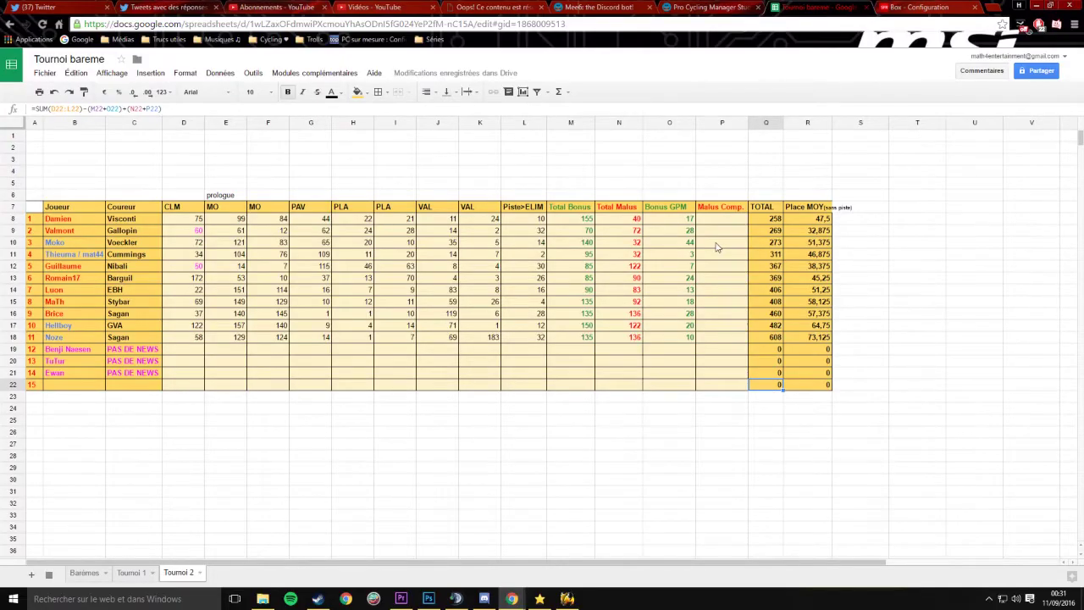
pyautogui.click(813, 339)
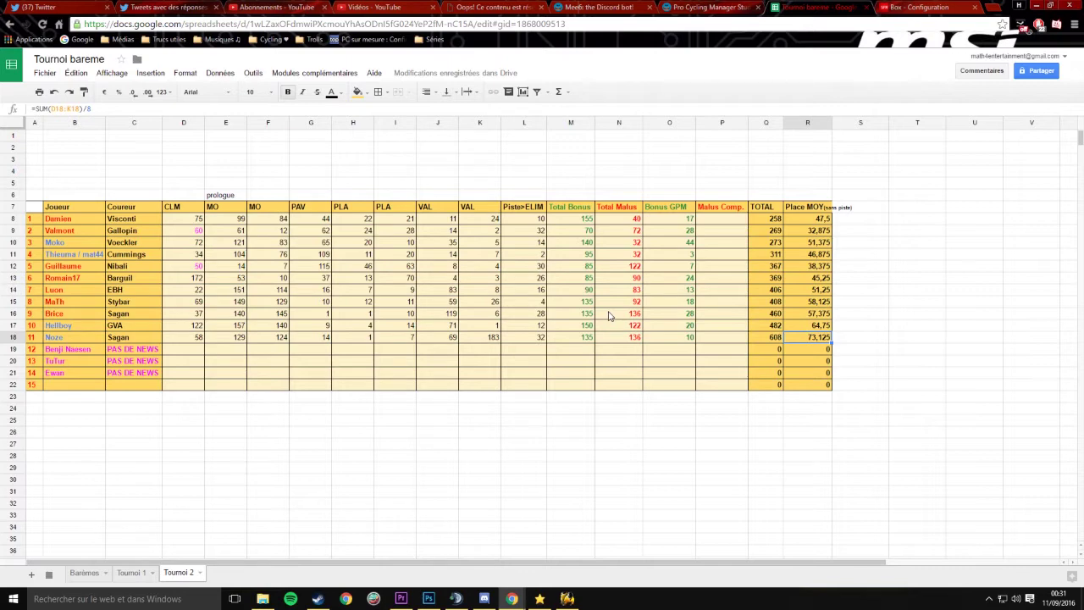
pyautogui.moveTo(57, 337); pyautogui.dragTo(767, 354)
pyautogui.click(771, 340)
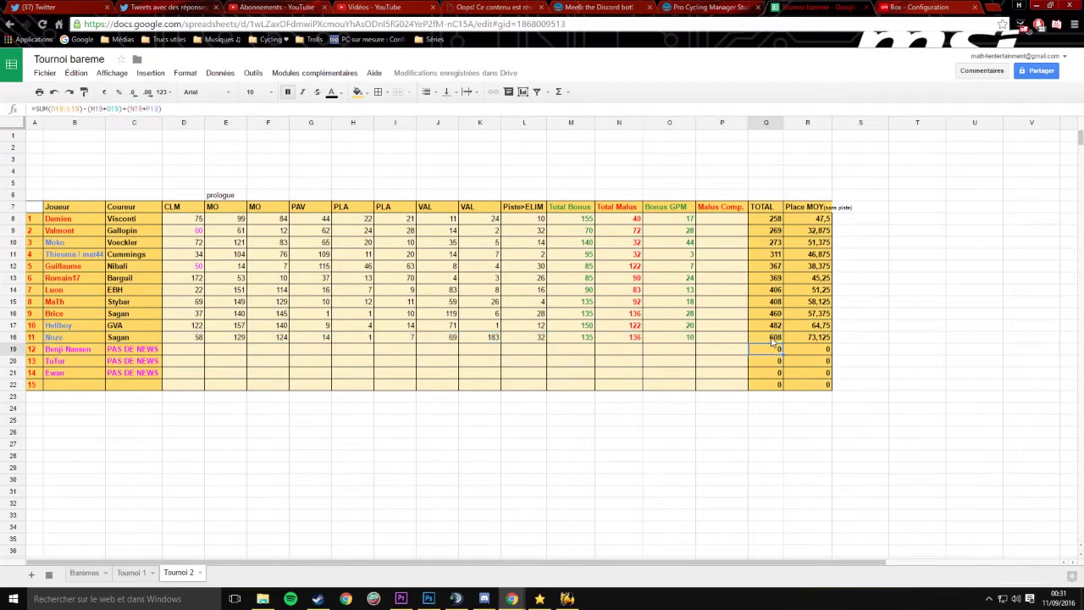
pyautogui.click(532, 337)
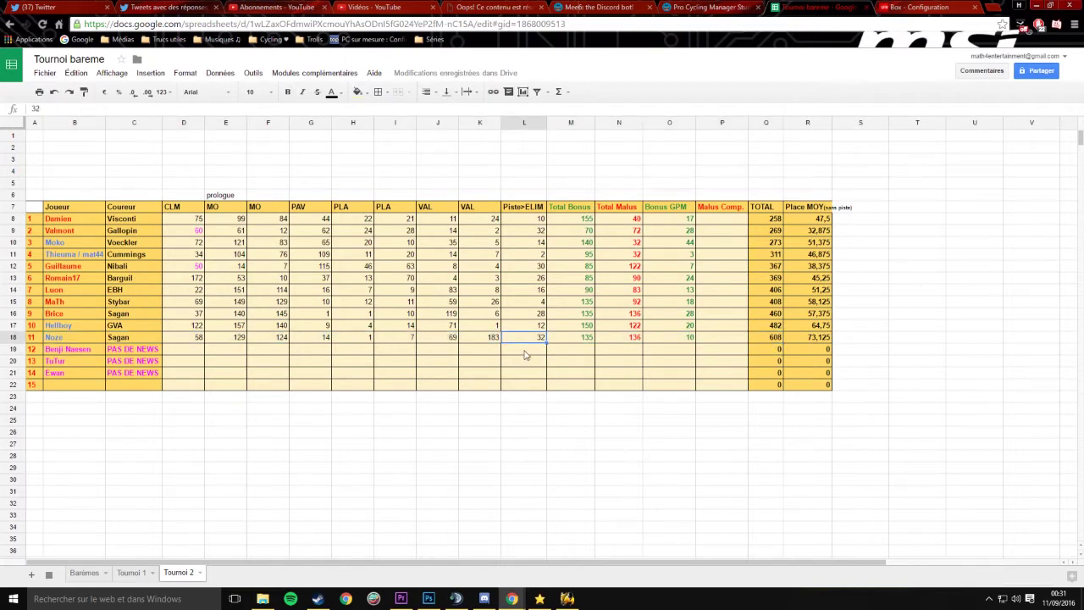
pyautogui.click(774, 339)
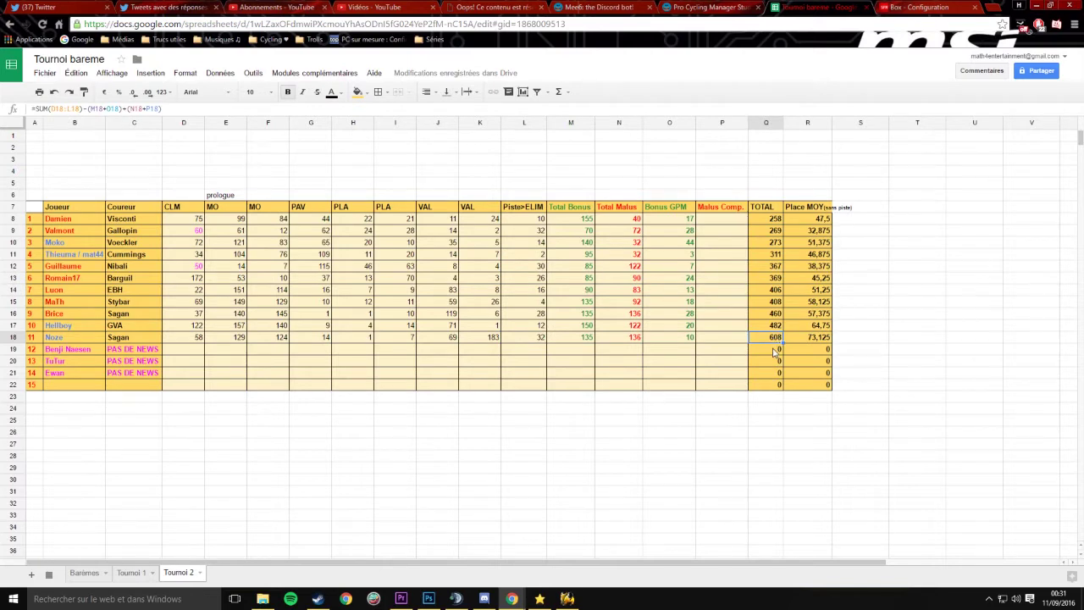
# - Examine the tournament totals of the players ranked 11th up to 7th
pyautogui.click(775, 329)
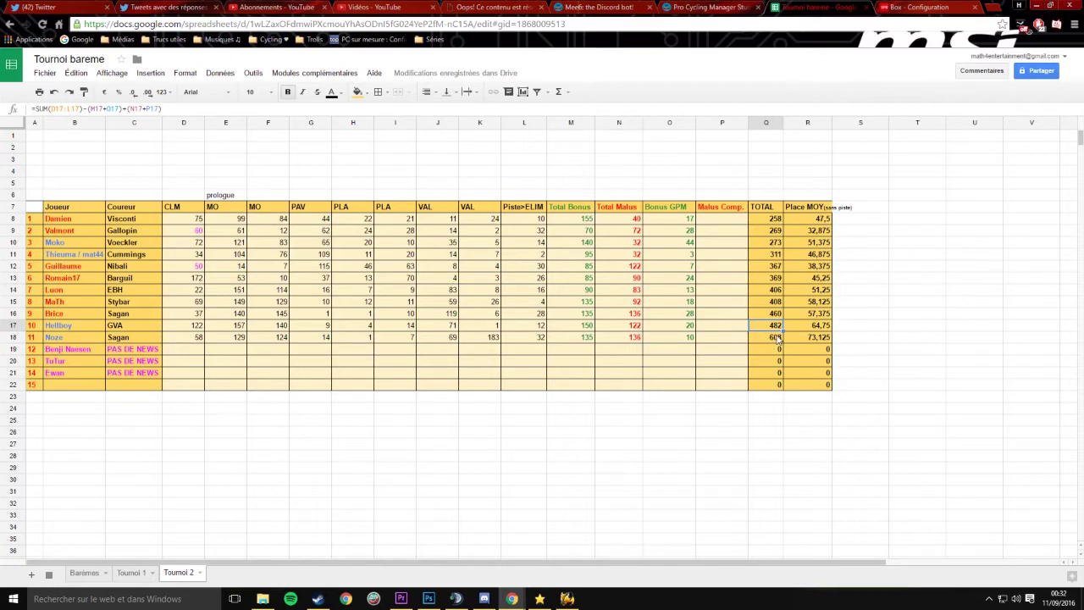
pyautogui.click(766, 339)
pyautogui.click(775, 326)
pyautogui.click(771, 315)
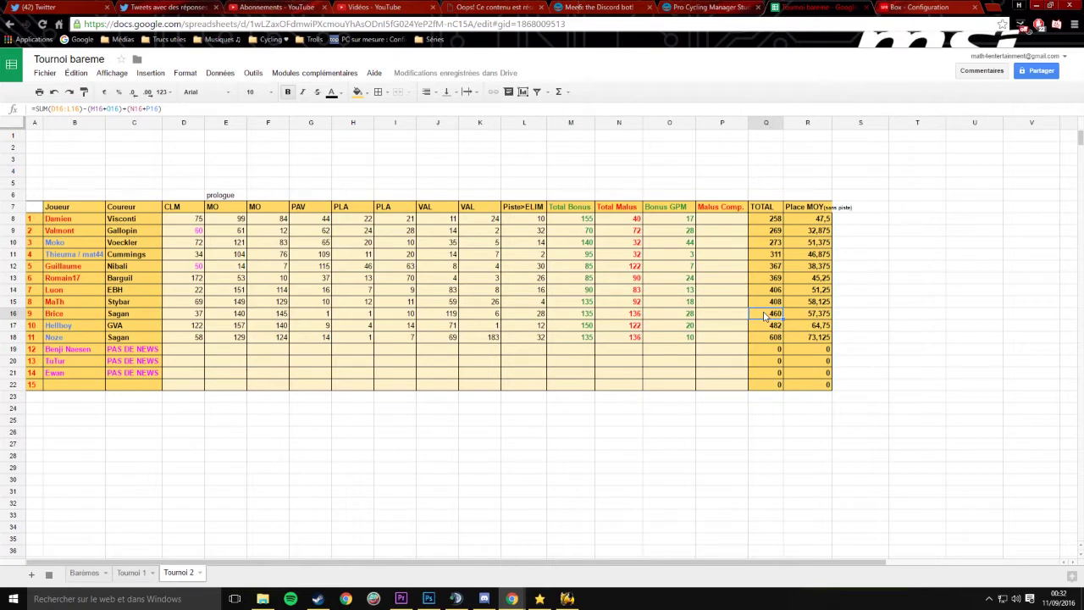
pyautogui.click(73, 302)
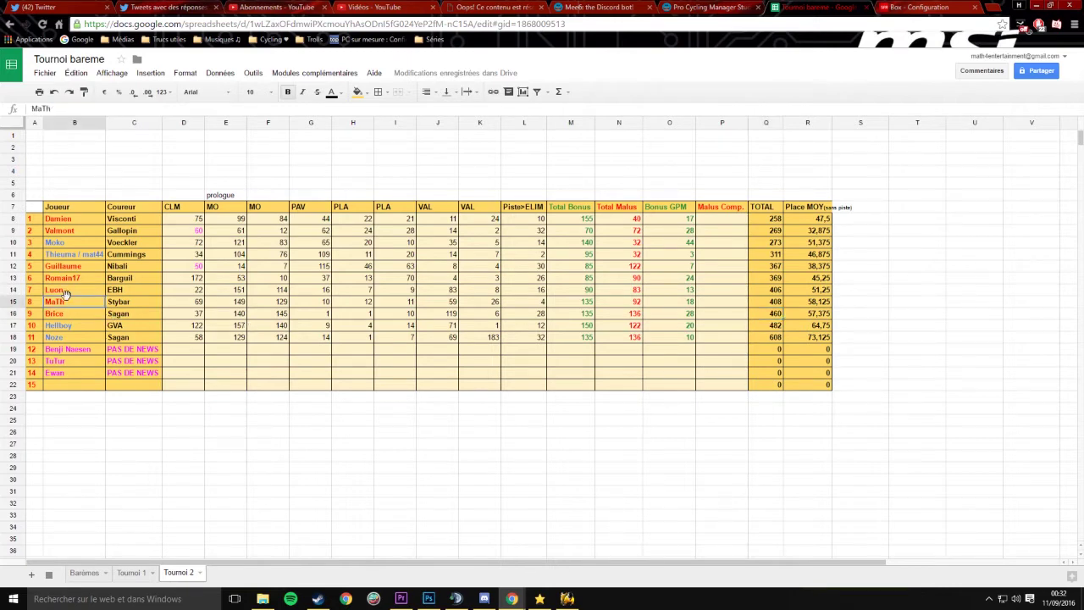
pyautogui.click(772, 292)
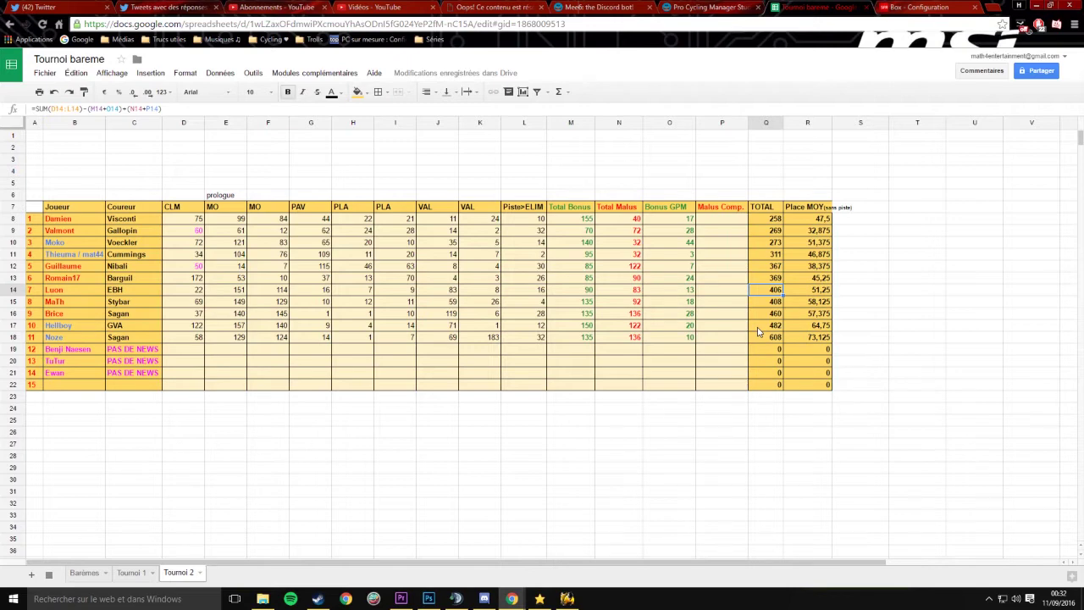
# - Check the scoring scales on the Barèmes sheet, then return to Tournoi 2 and compare the totals of ranks 6 to 8
pyautogui.click(89, 576)
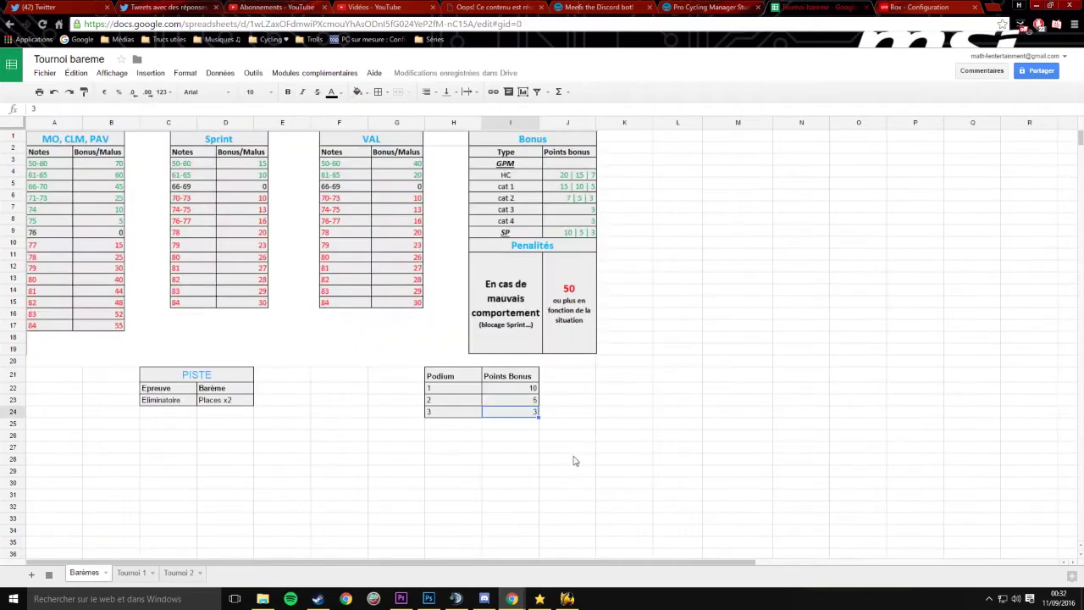
pyautogui.click(177, 573)
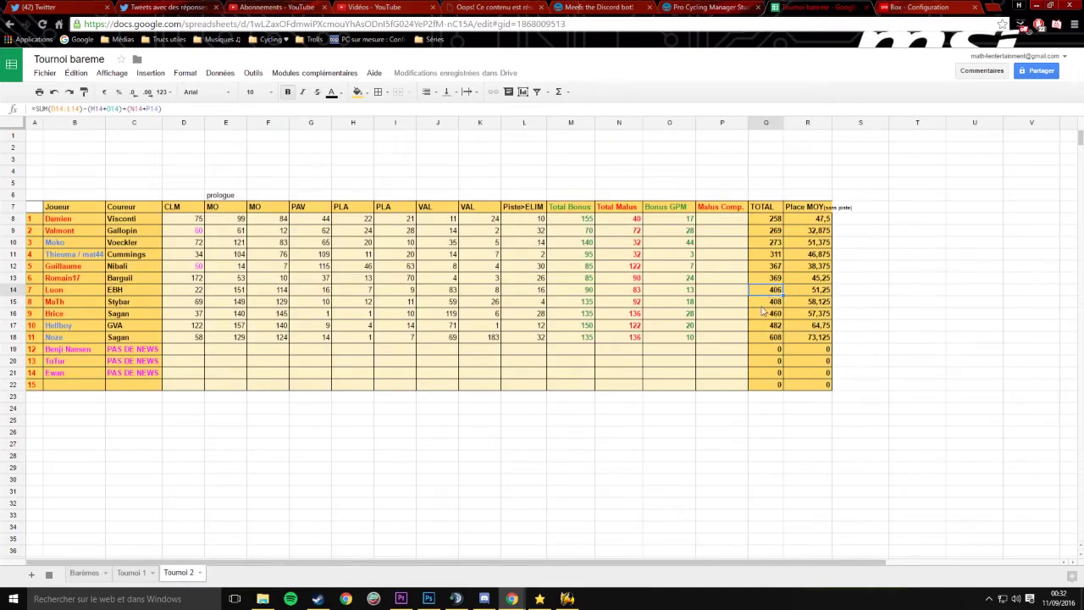
pyautogui.press('Down')
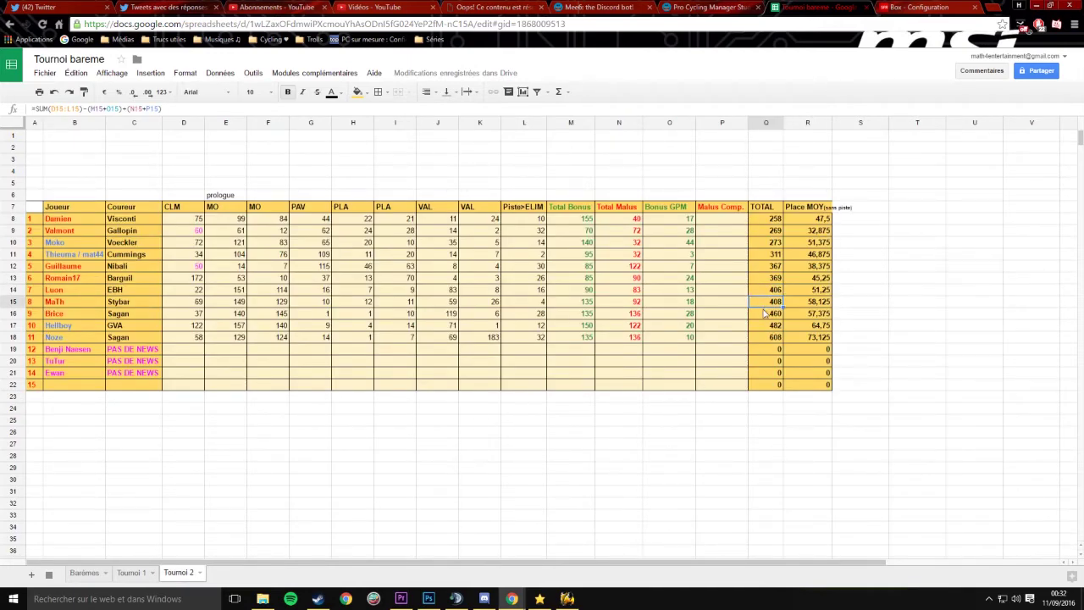
pyautogui.click(775, 280)
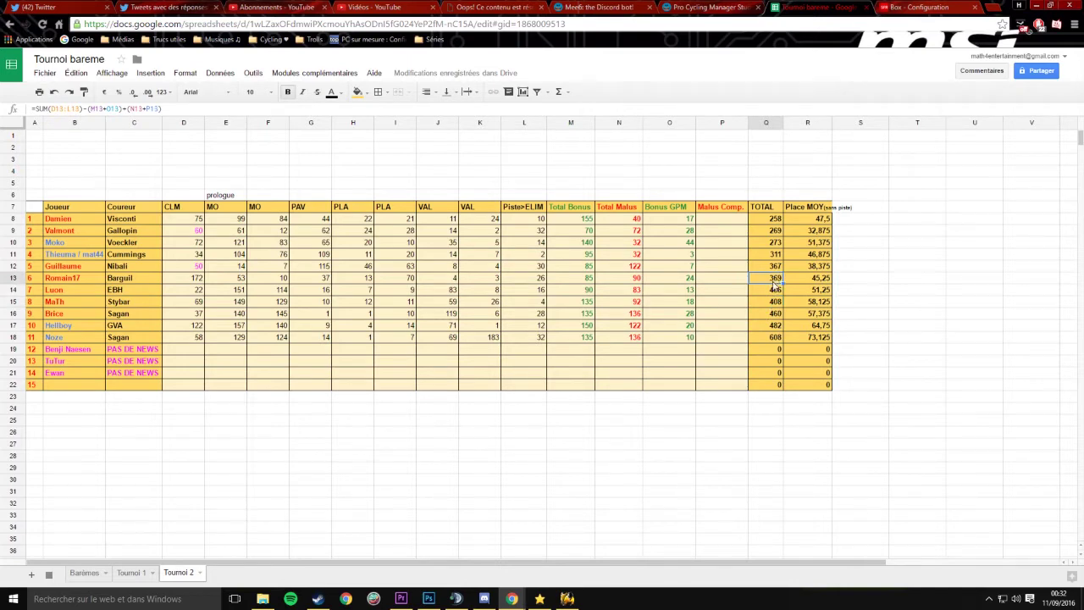
pyautogui.click(768, 293)
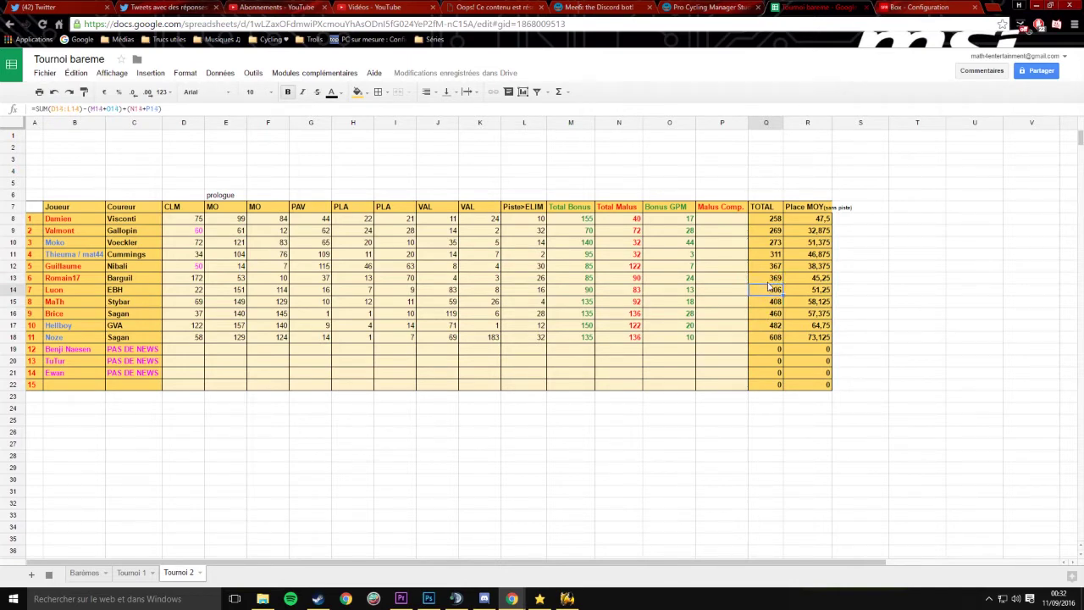
pyautogui.press('Up')
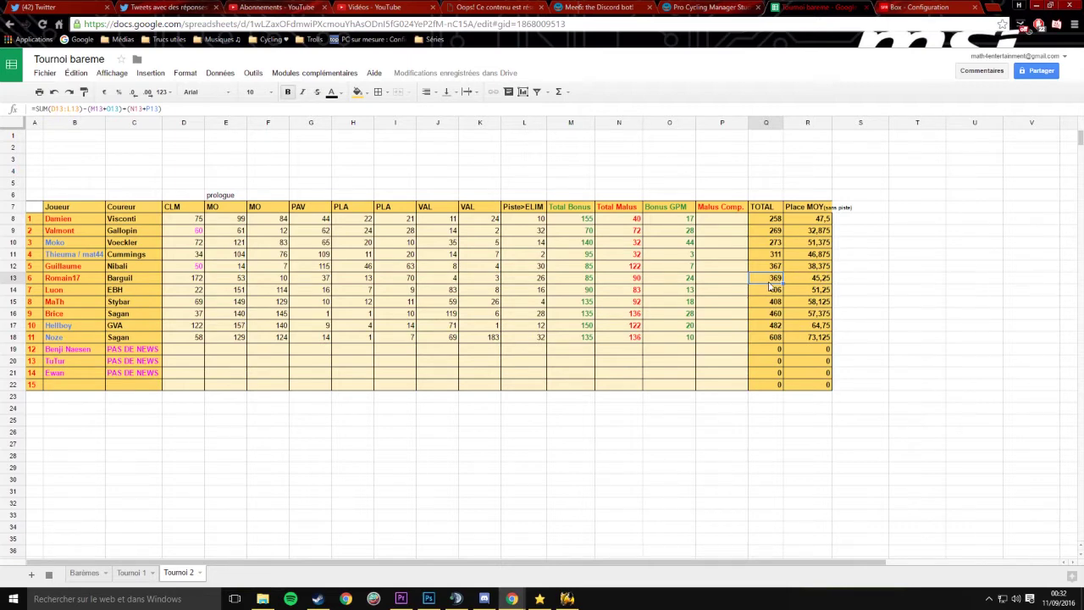
# - Examine the tournament totals of the players ranked 5th up to 2nd, including the shared 4th-place entry
pyautogui.click(768, 269)
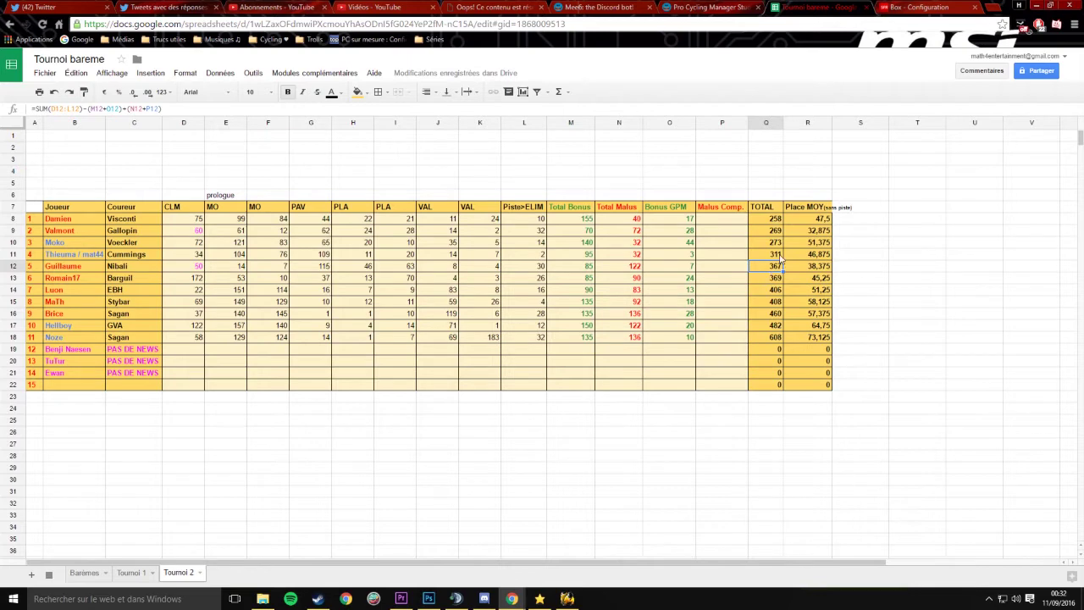
pyautogui.click(79, 256)
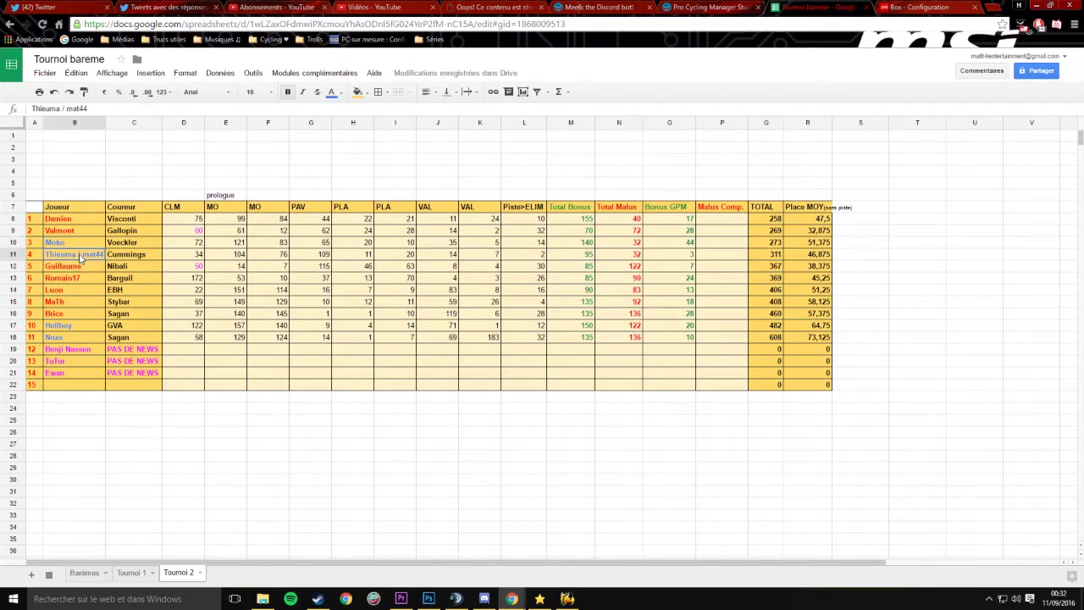
pyautogui.click(772, 256)
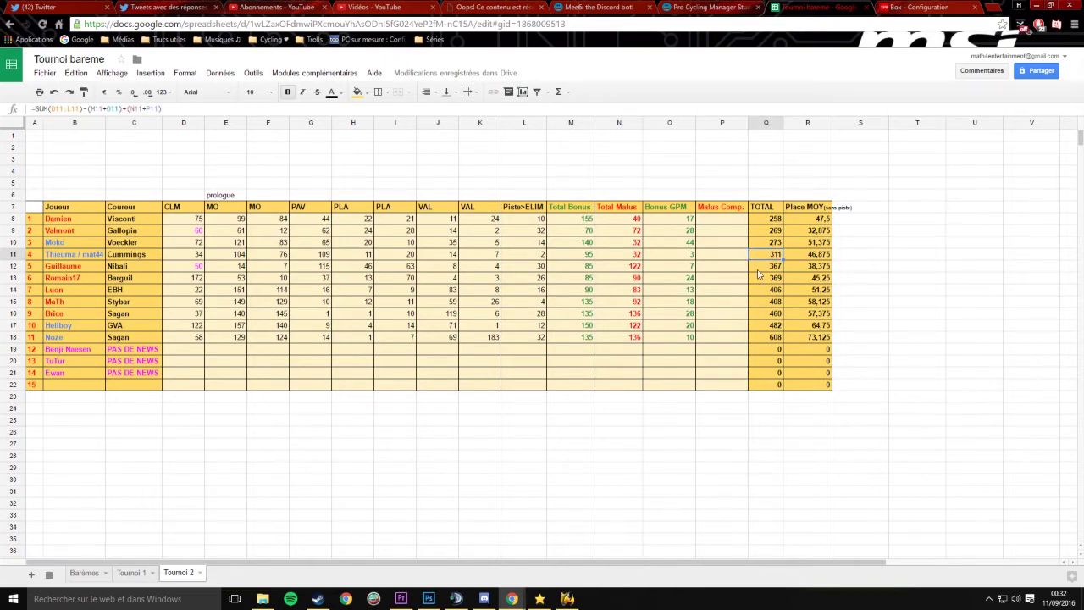
pyautogui.click(85, 258)
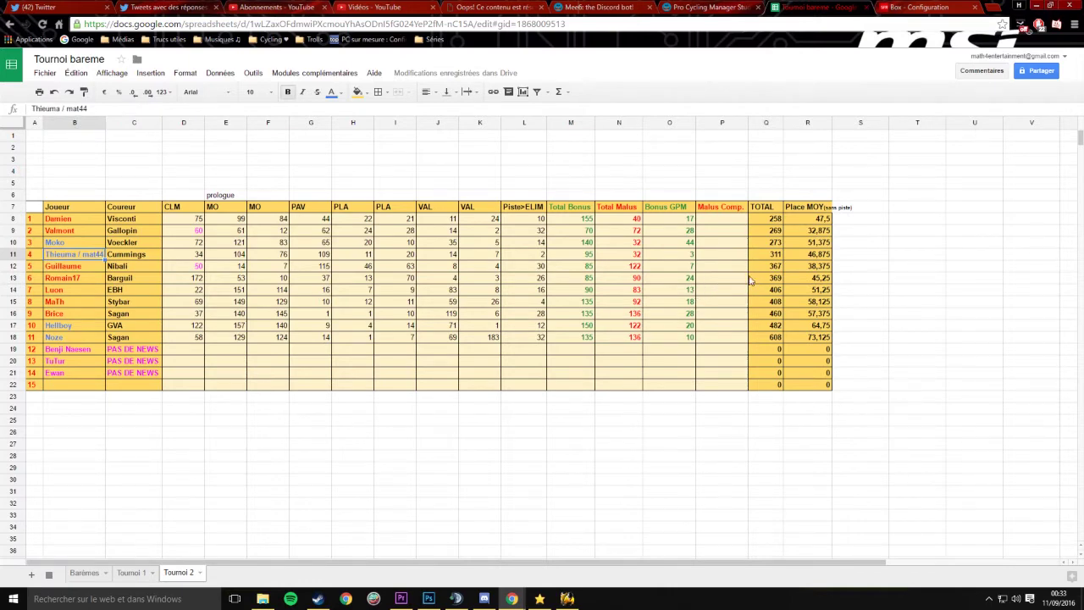
pyautogui.click(774, 243)
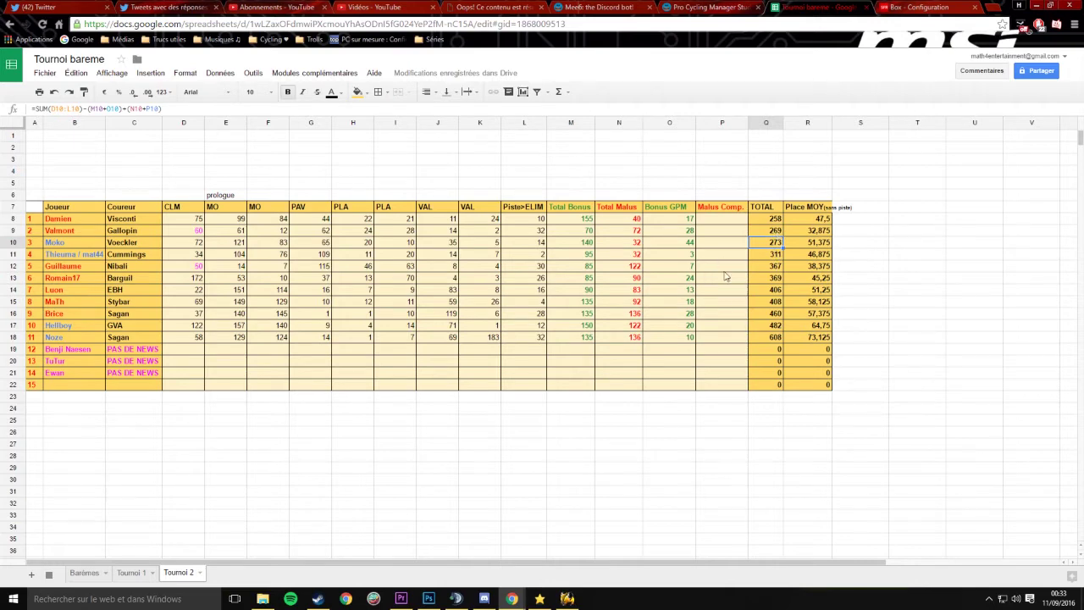
pyautogui.click(770, 233)
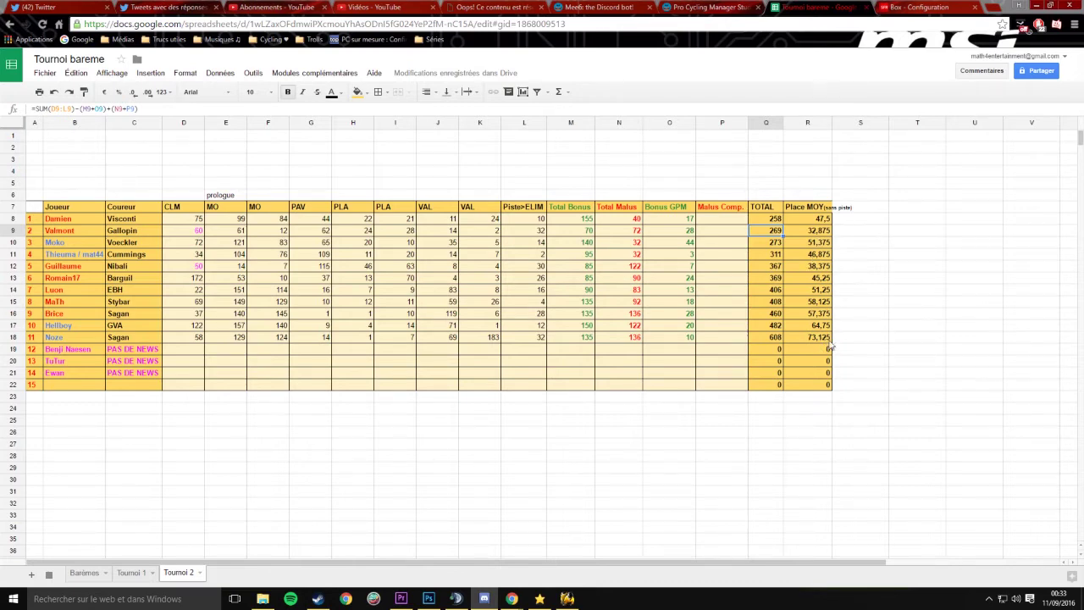
# - Review the results table for the eleven ranked players in rows 8 to 18, from player names to average place
pyautogui.click(73, 305)
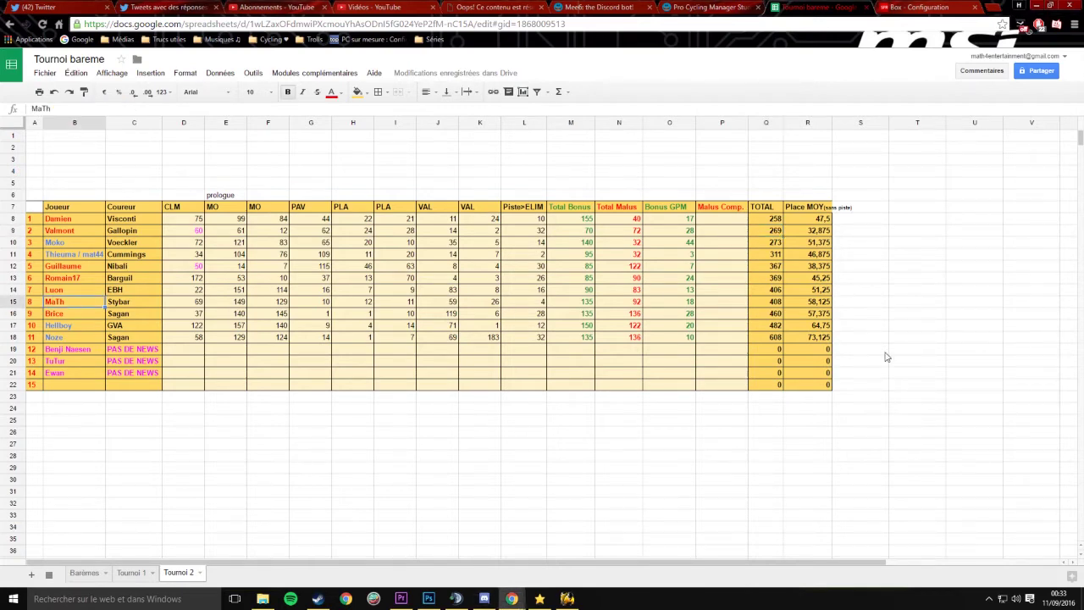
pyautogui.click(818, 339)
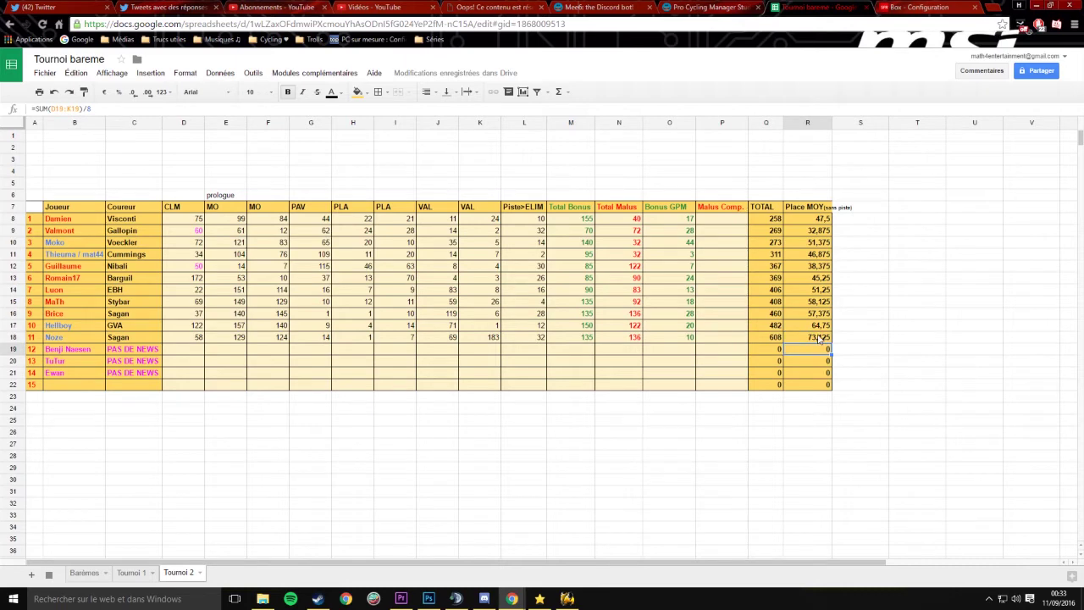
pyautogui.moveTo(820, 339); pyautogui.dragTo(297, 183)
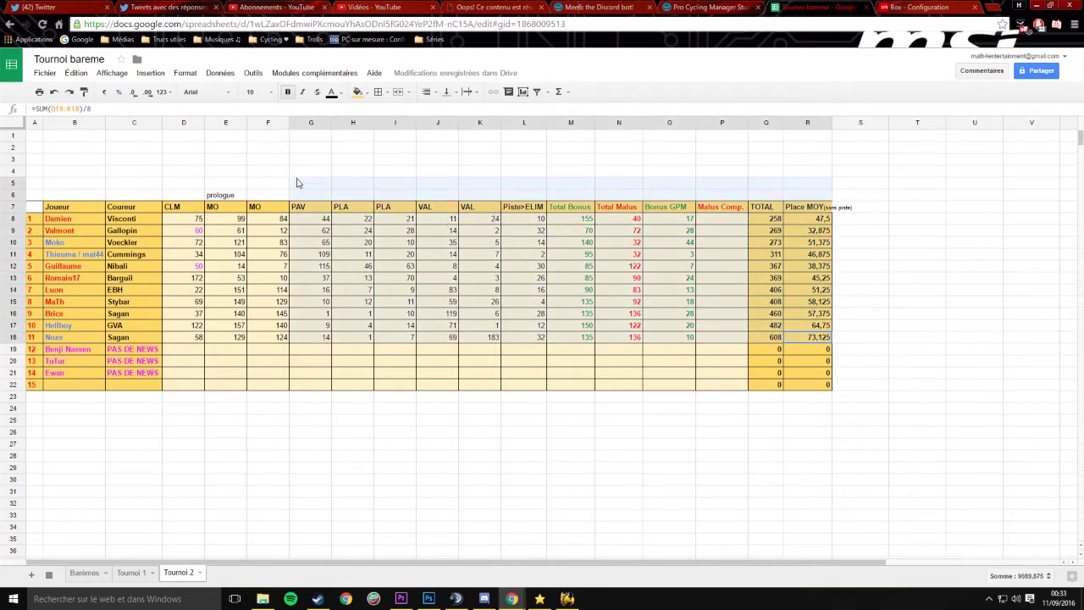
pyautogui.moveTo(297, 183); pyautogui.dragTo(726, 311)
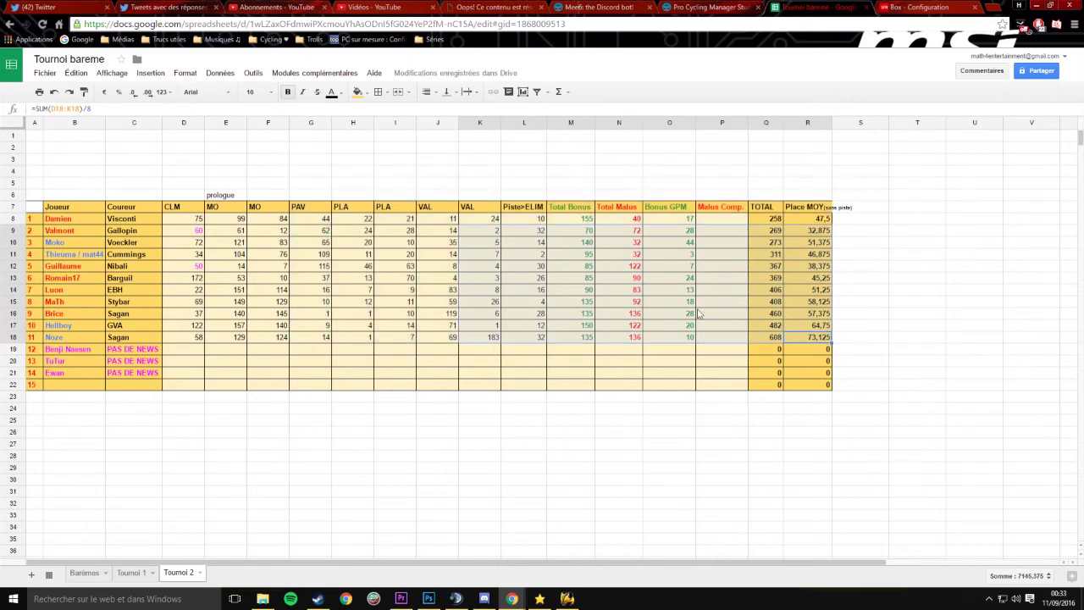
pyautogui.click(728, 313)
pyautogui.moveTo(805, 339); pyautogui.dragTo(52, 219)
pyautogui.click(805, 362)
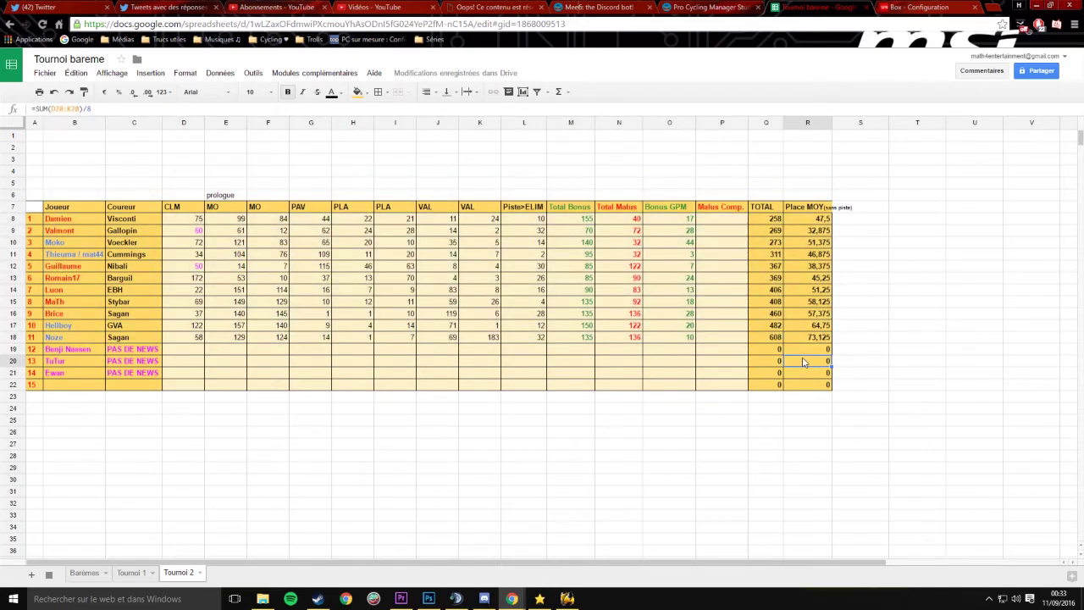
pyautogui.moveTo(822, 341); pyautogui.dragTo(84, 219)
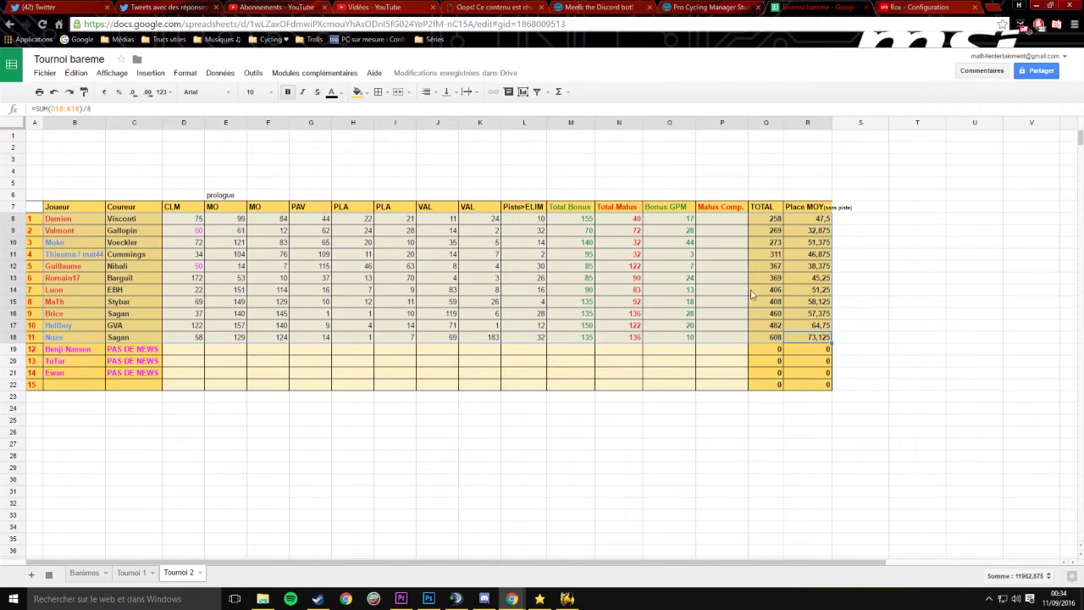
pyautogui.click(809, 339)
pyautogui.moveTo(810, 339); pyautogui.dragTo(28, 224)
pyautogui.moveTo(809, 338); pyautogui.dragTo(631, 324)
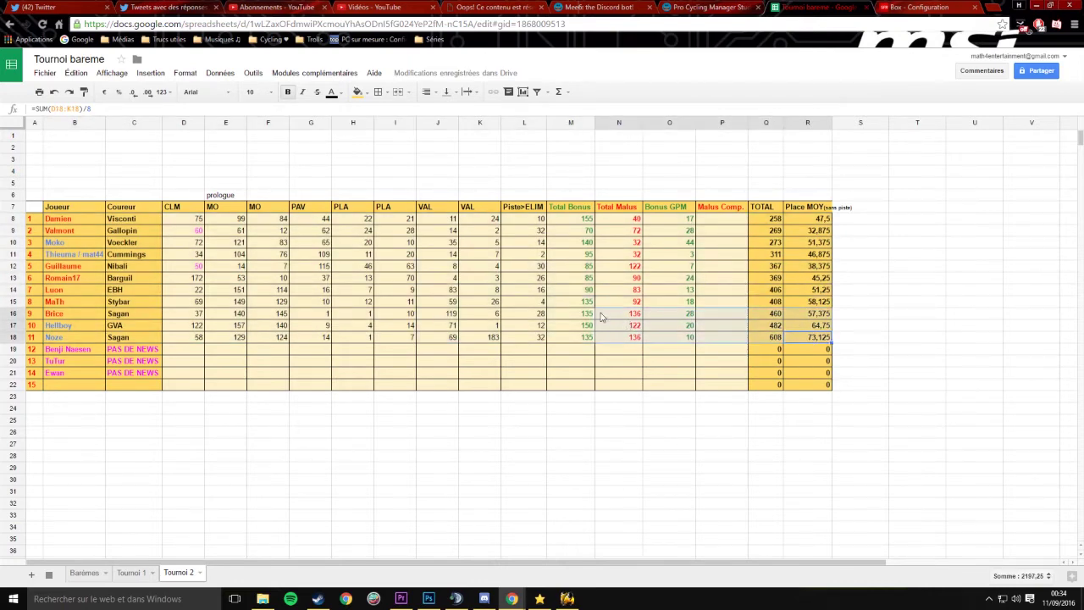
pyautogui.click(621, 315)
pyautogui.click(553, 310)
pyautogui.moveTo(551, 308); pyautogui.dragTo(466, 290)
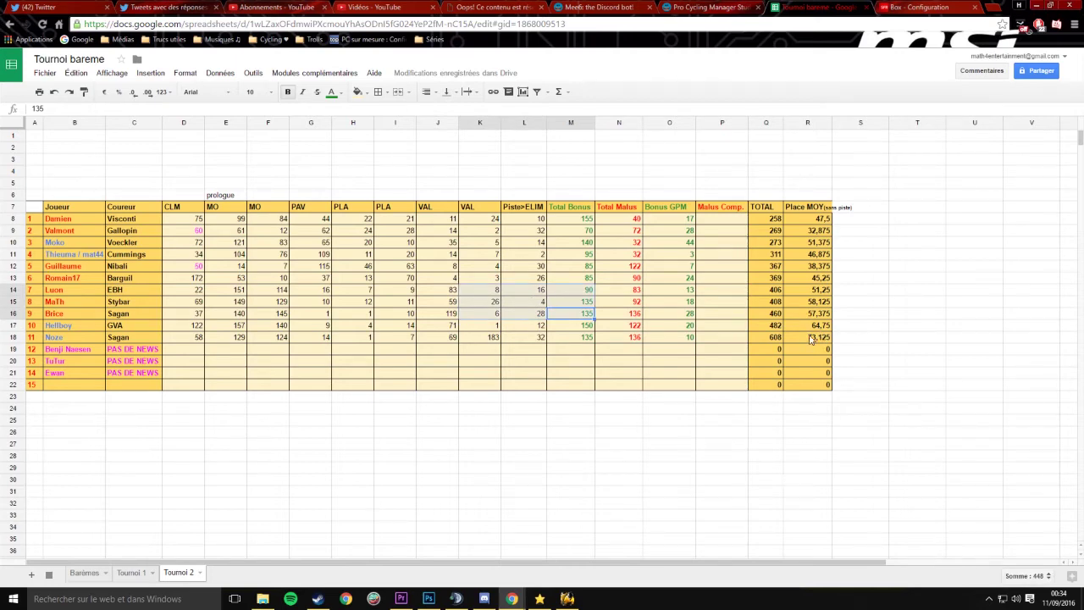
# - Examine the 11th-ranked player's average place and the result rows 19 to 21 marked PAS DE NEWS
pyautogui.click(818, 339)
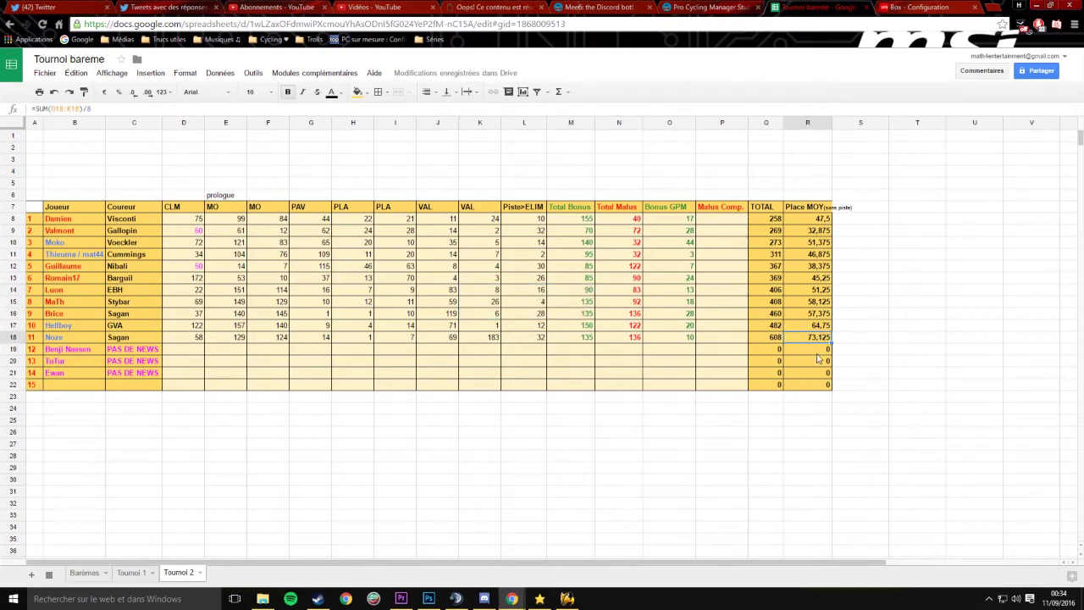
pyautogui.moveTo(812, 351); pyautogui.dragTo(802, 375)
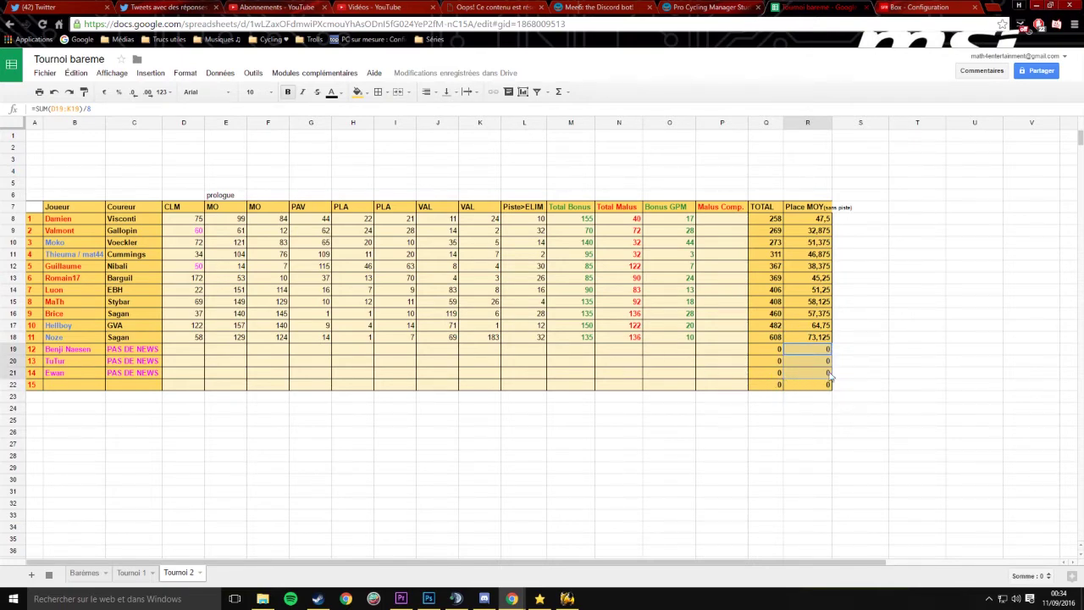
pyautogui.click(186, 350)
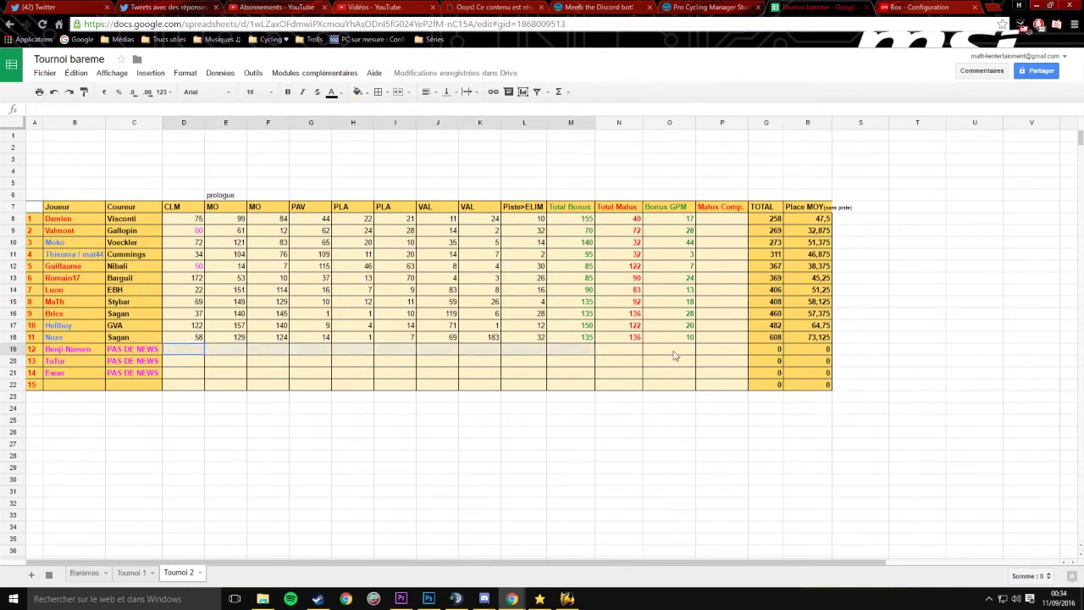
pyautogui.click(816, 374)
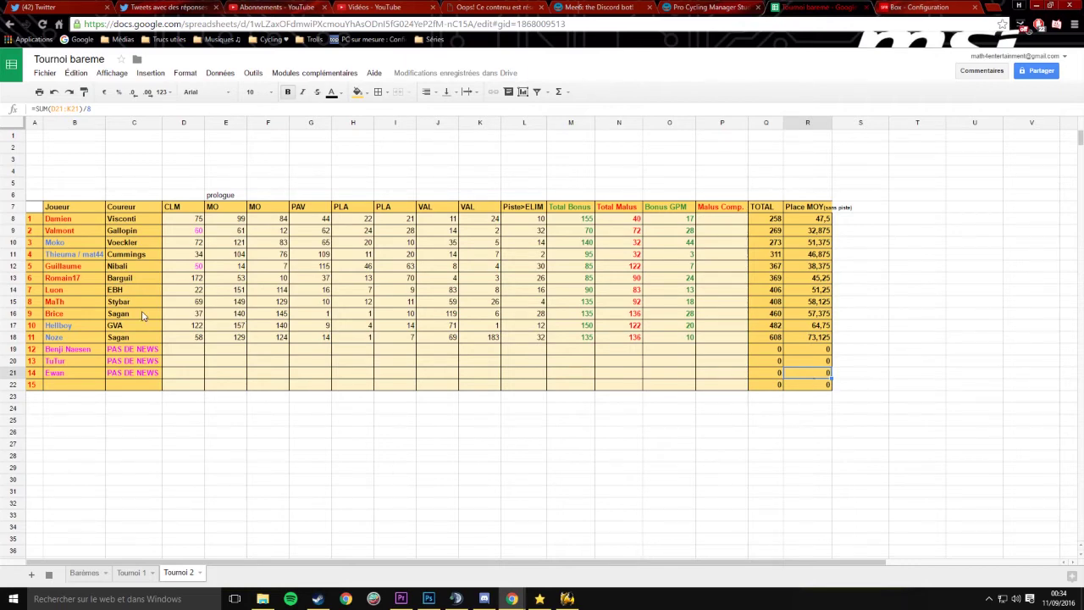
# - Check the PAS DE NEWS entries in rows 19 to 21 together with their totals and average places
pyautogui.moveTo(155, 375); pyautogui.dragTo(143, 349)
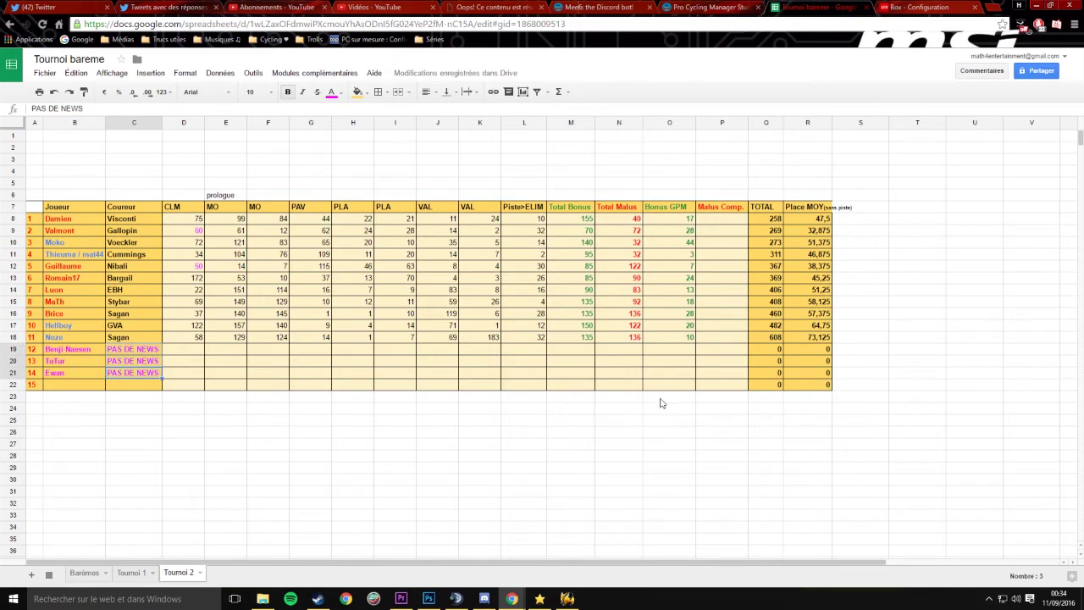
pyautogui.click(144, 350)
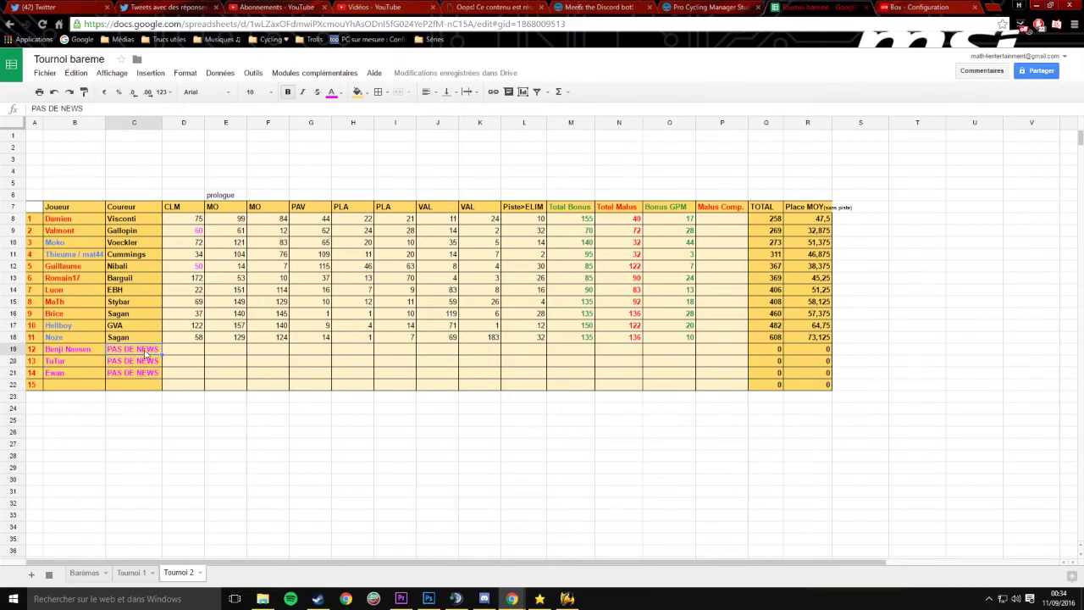
pyautogui.moveTo(826, 374); pyautogui.dragTo(762, 349)
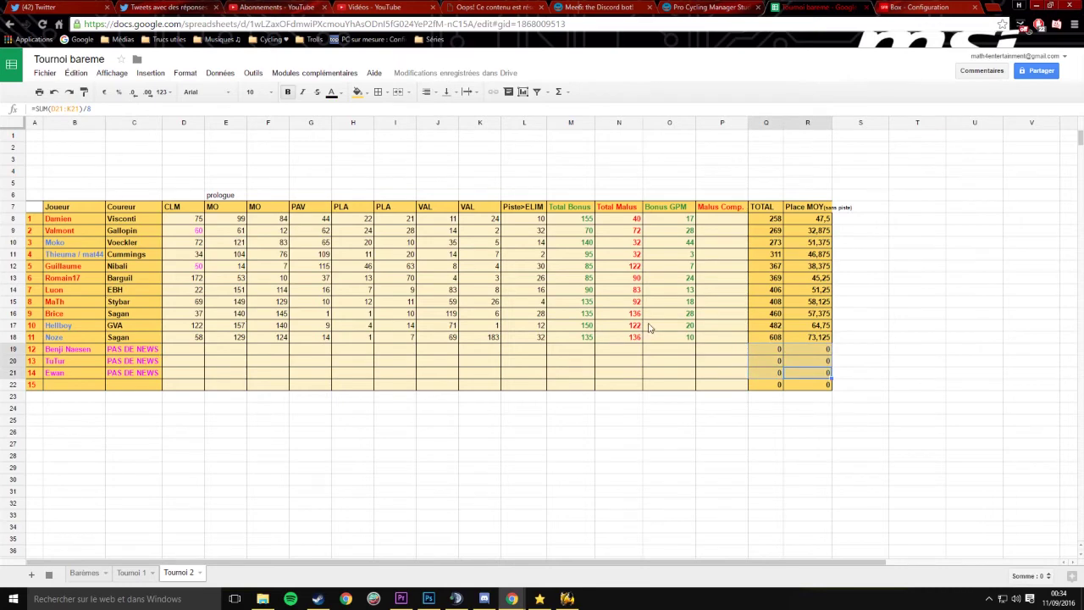
# - Review the TOTAL and Place MOY columns across rows 8 to 21 of the standings
pyautogui.moveTo(822, 377); pyautogui.dragTo(779, 217)
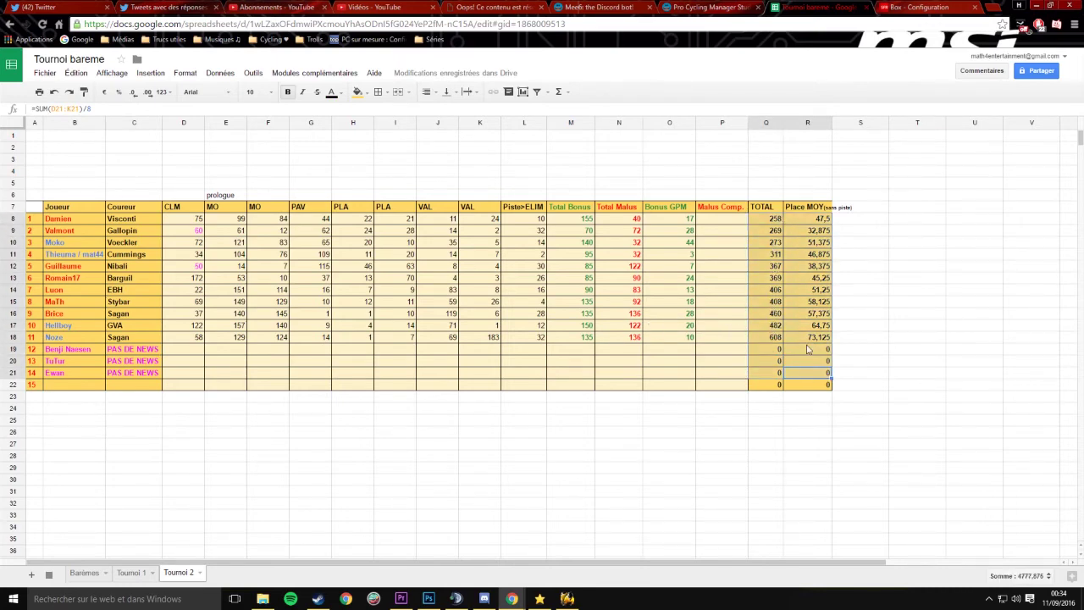
pyautogui.click(797, 374)
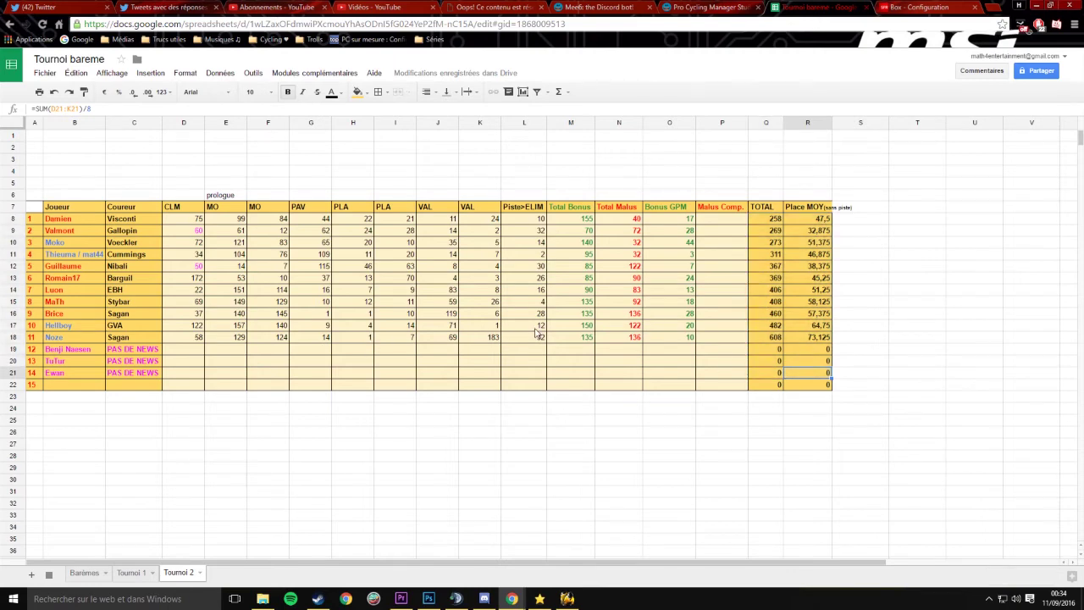
pyautogui.moveTo(818, 379); pyautogui.dragTo(767, 225)
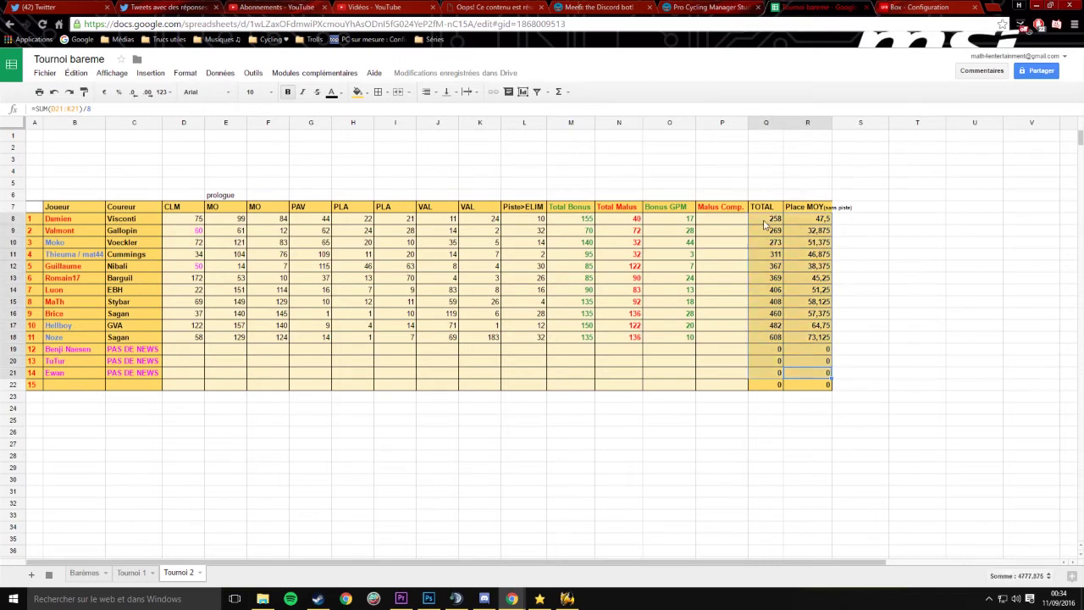
pyautogui.click(805, 359)
pyautogui.moveTo(811, 376); pyautogui.dragTo(771, 348)
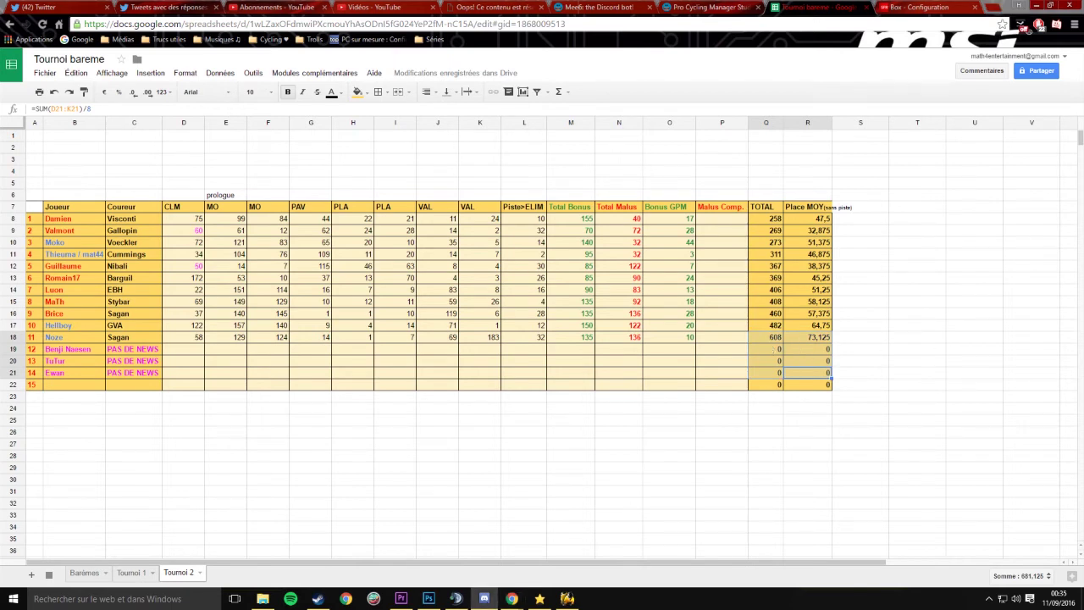
# - Examine individual race results in the standings, including the first-ranked player's places from CLM to the last VAL race
pyautogui.click(126, 302)
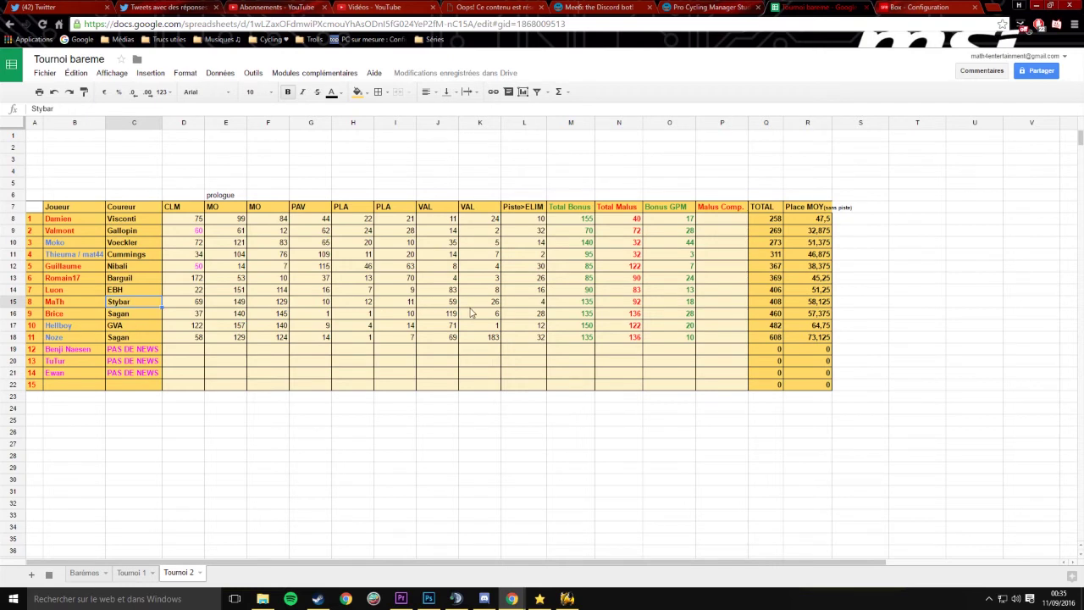
pyautogui.click(362, 291)
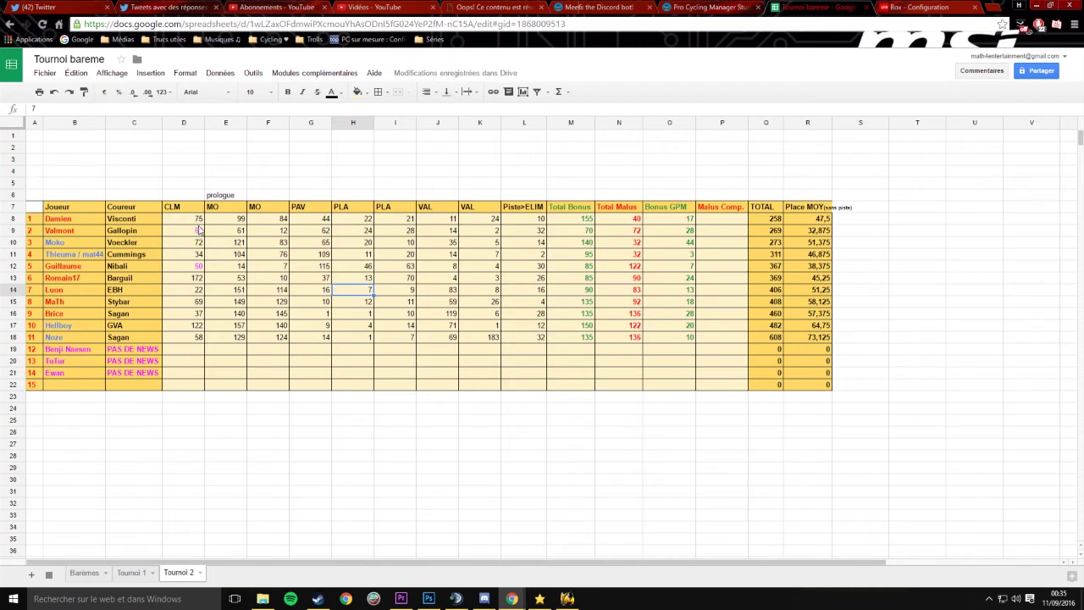
pyautogui.moveTo(195, 219); pyautogui.dragTo(491, 220)
pyautogui.hotkey('ctrl', 'c')
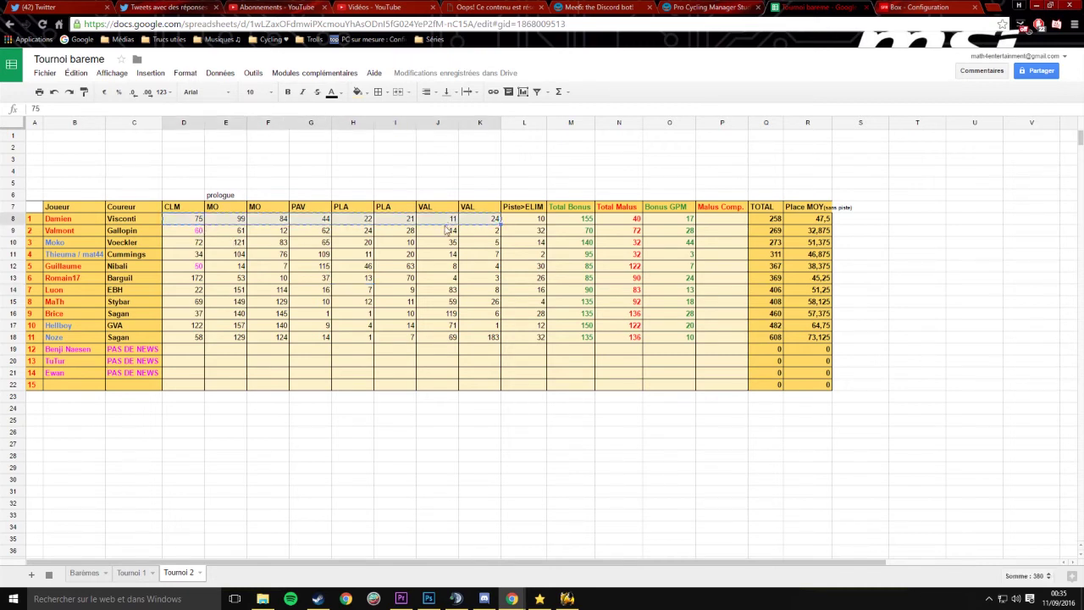
pyautogui.click(450, 220)
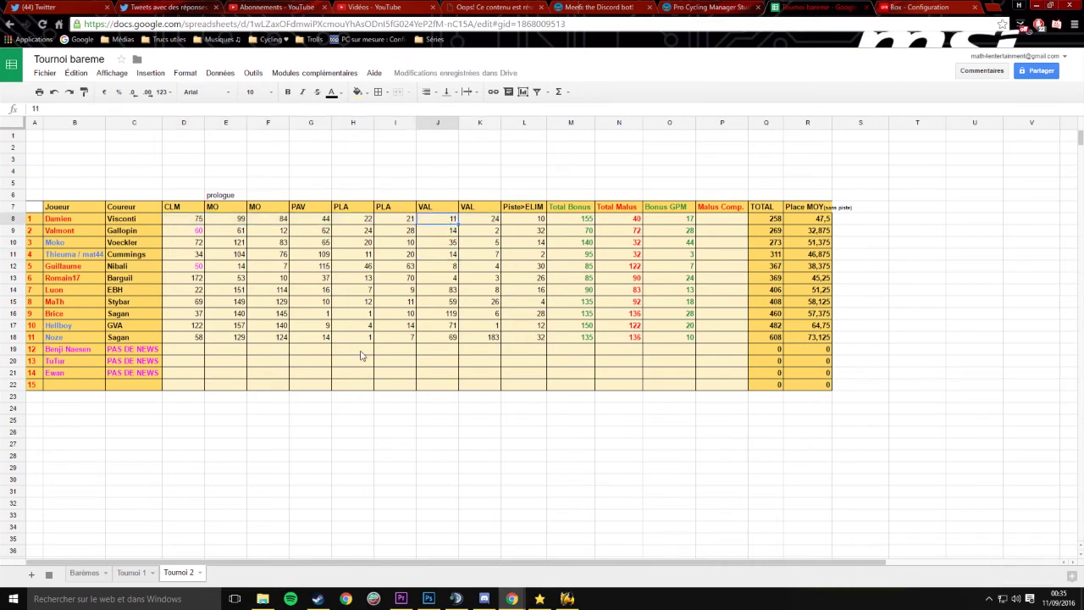
# - View the Tournoi 1 standings for comparison, then return to Tournoi 2 and examine the second-ranked player's row up to Piste>ELIM
pyautogui.click(131, 574)
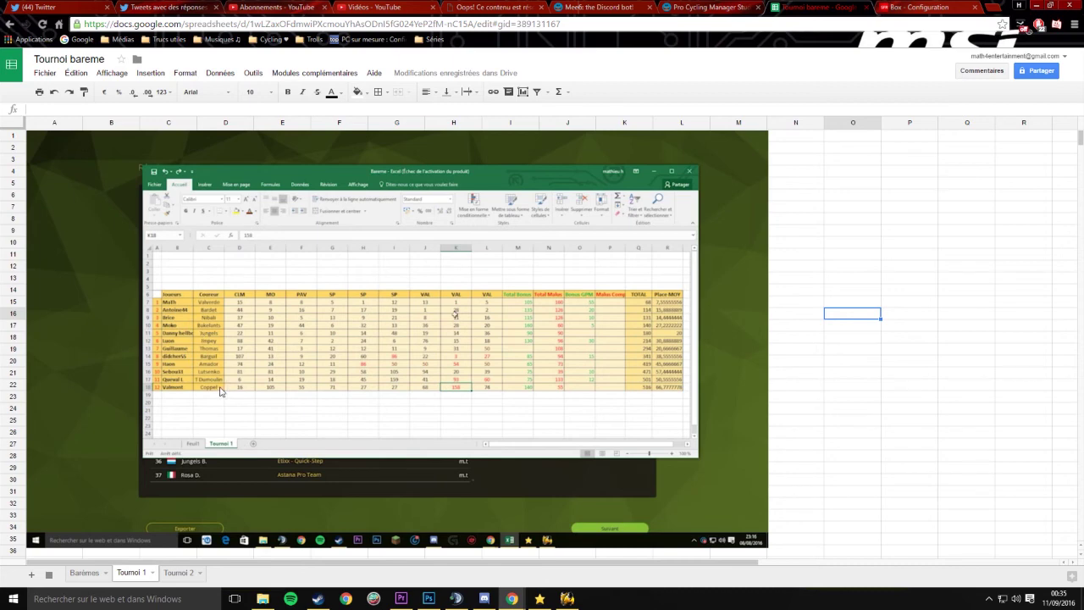
pyautogui.click(176, 573)
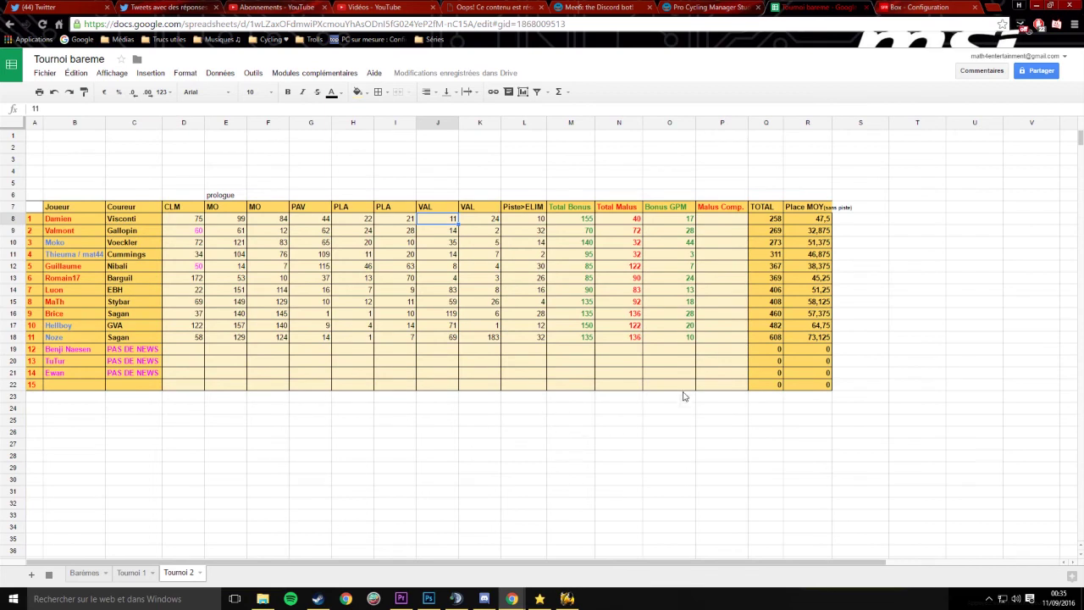
pyautogui.click(519, 233)
pyautogui.moveTo(519, 234)
pyautogui.mouseDown()
pyautogui.moveTo(51, 235)
pyautogui.moveTo(61, 239)
pyautogui.mouseUp()
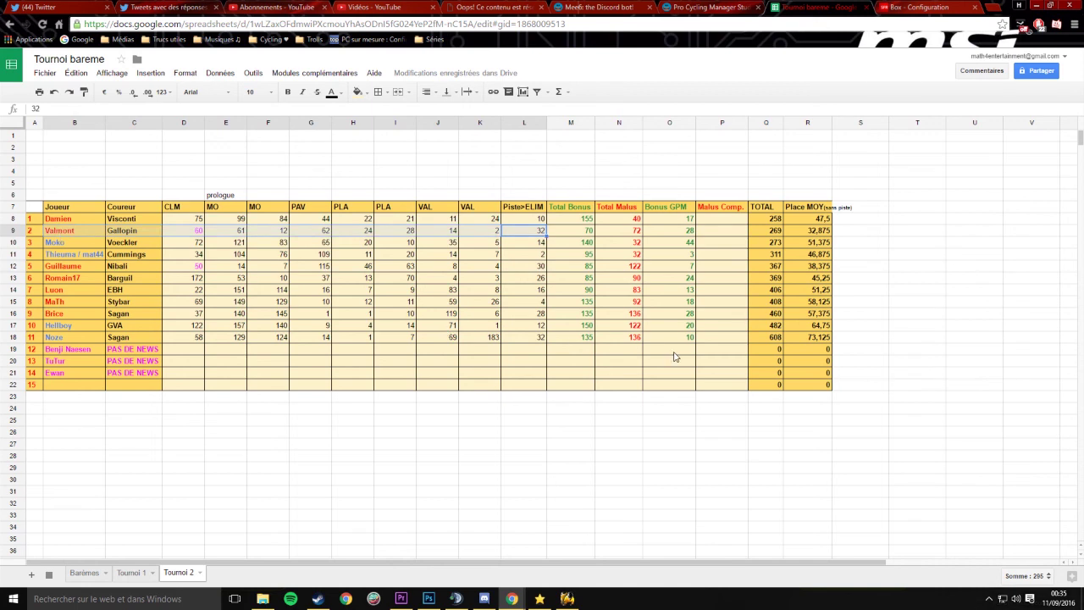
pyautogui.moveTo(811, 392); pyautogui.dragTo(774, 350)
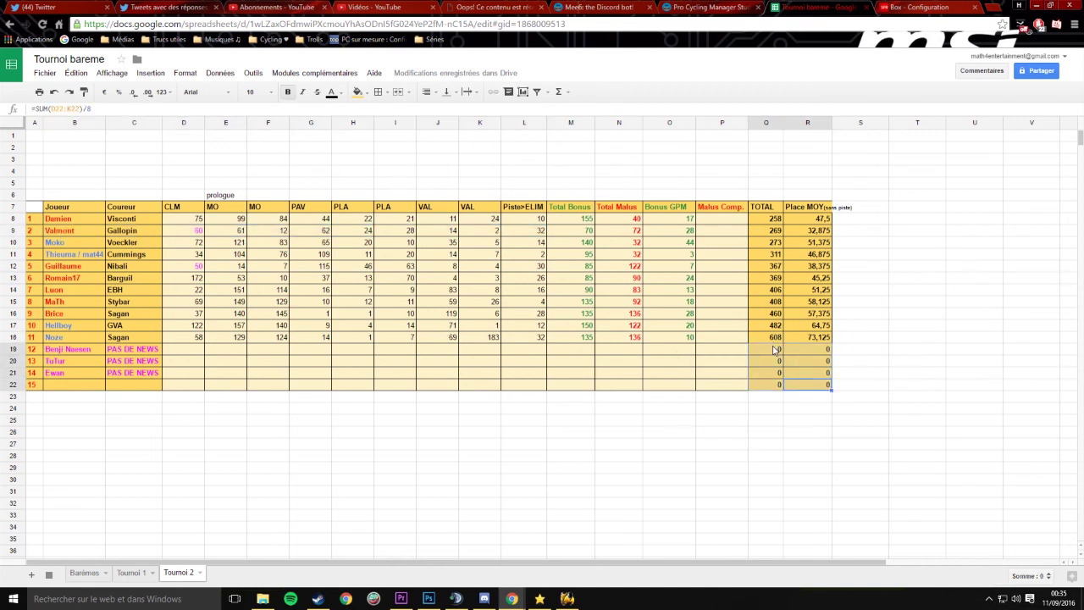
pyautogui.click(826, 393)
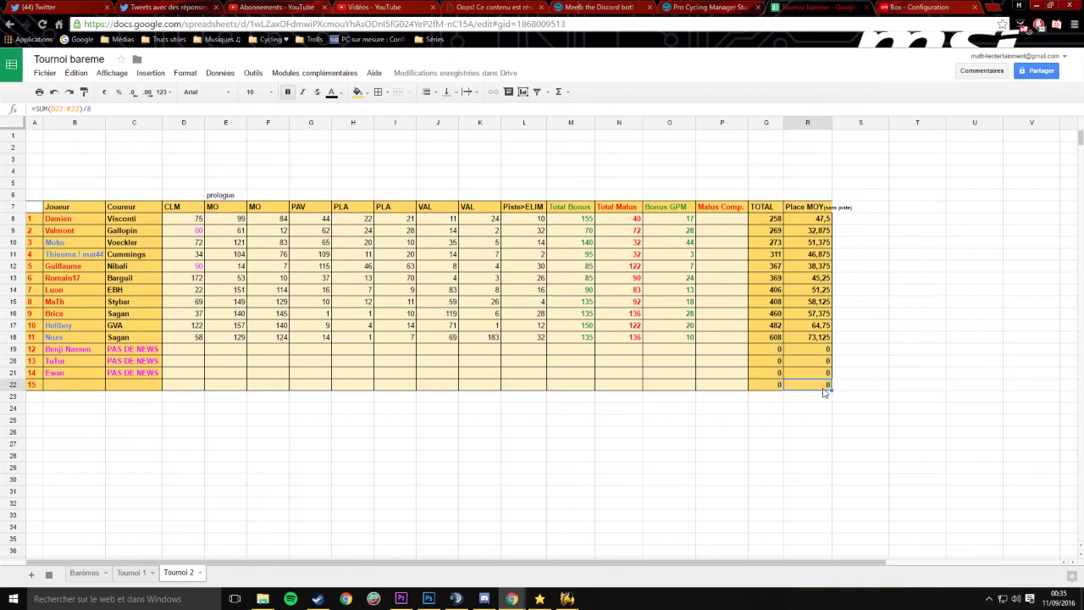
pyautogui.moveTo(826, 391)
pyautogui.mouseDown()
pyautogui.moveTo(776, 354)
pyautogui.moveTo(812, 392)
pyautogui.mouseUp()
pyautogui.click(776, 356)
pyautogui.click(815, 390)
pyautogui.click(874, 421)
pyautogui.moveTo(815, 390); pyautogui.dragTo(772, 351)
pyautogui.click(810, 382)
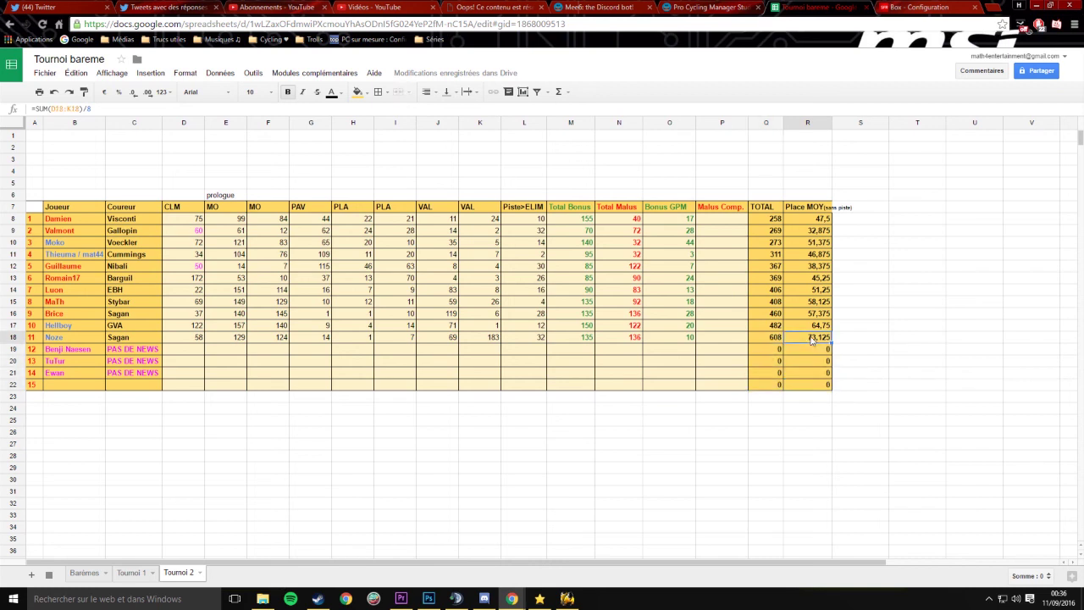
pyautogui.moveTo(811, 379); pyautogui.dragTo(829, 391)
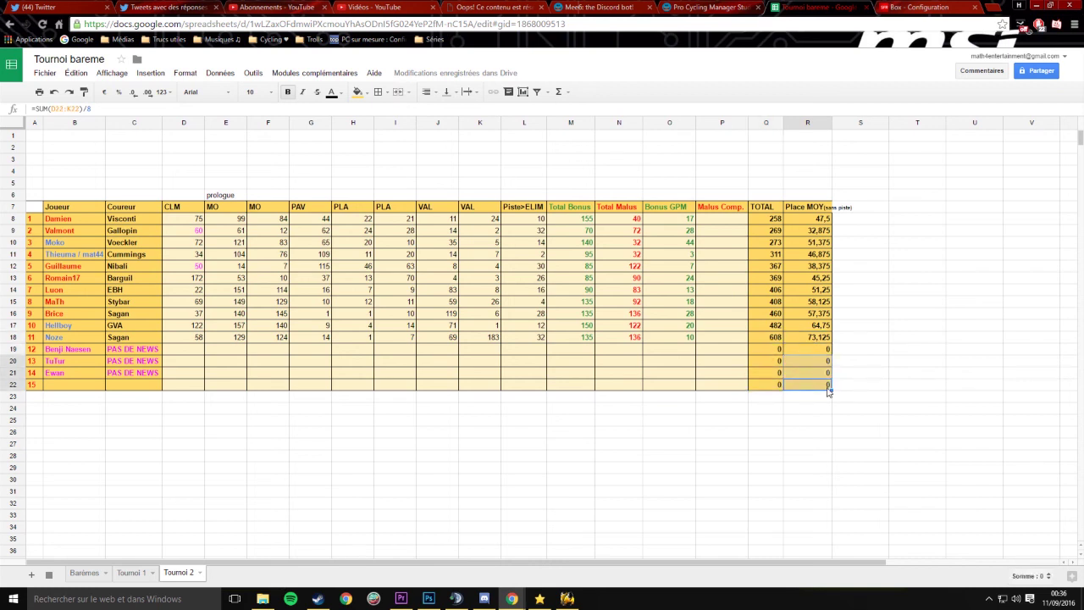